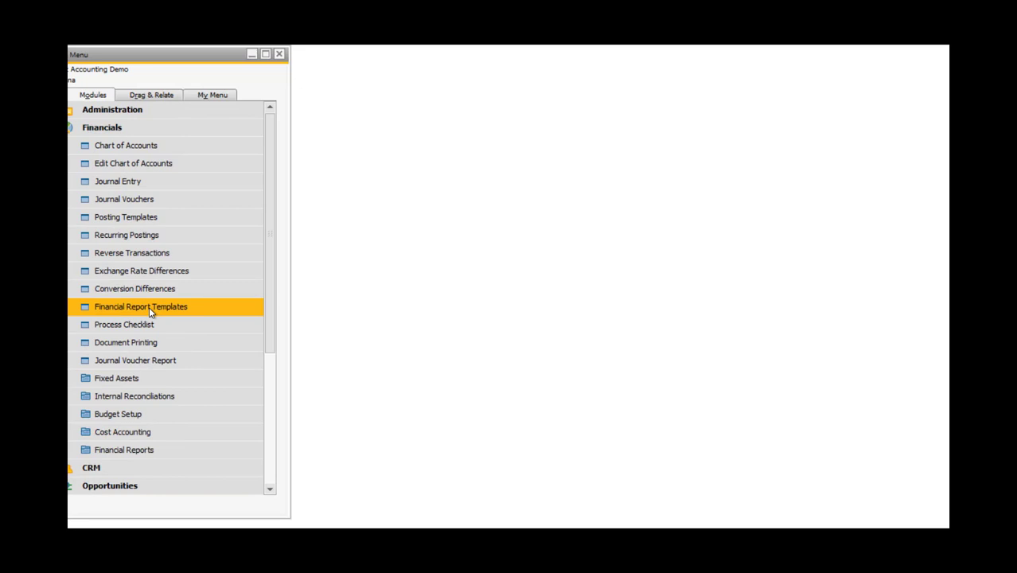
Open Financial Report Templates from the Financials module and set the report type to Profit and Loss.
left_click(149, 307)
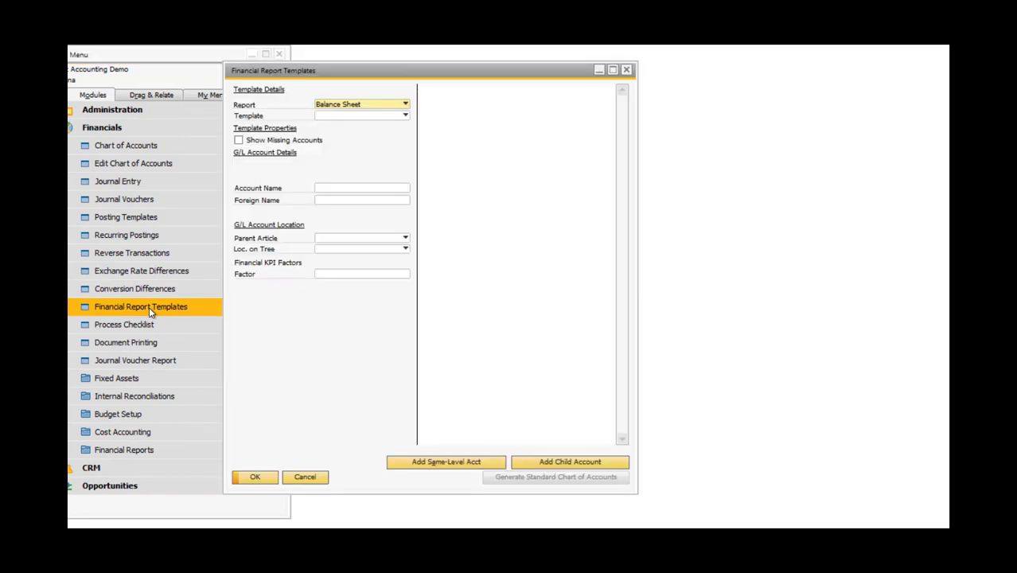
left_click(405, 107)
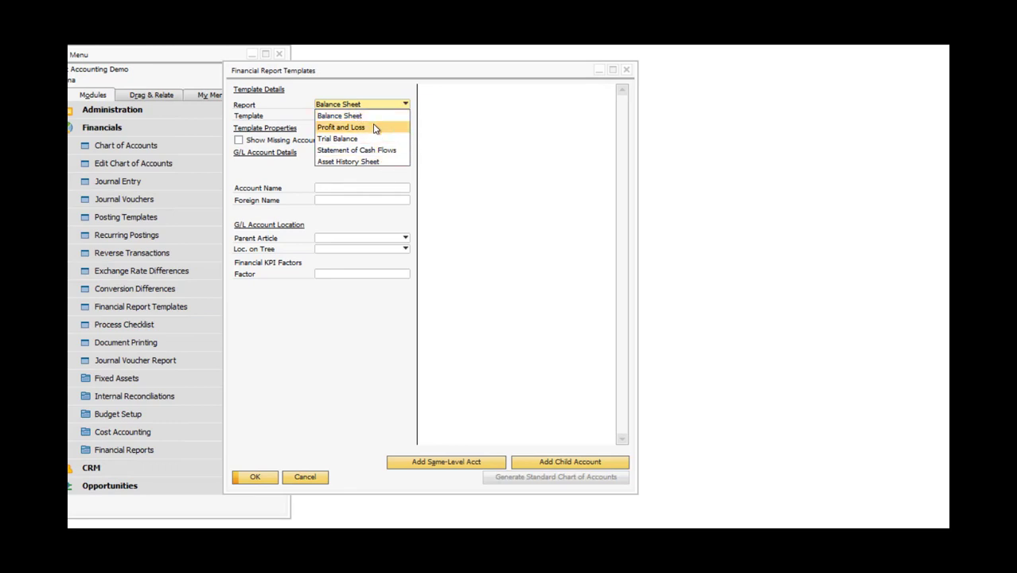
left_click(375, 129)
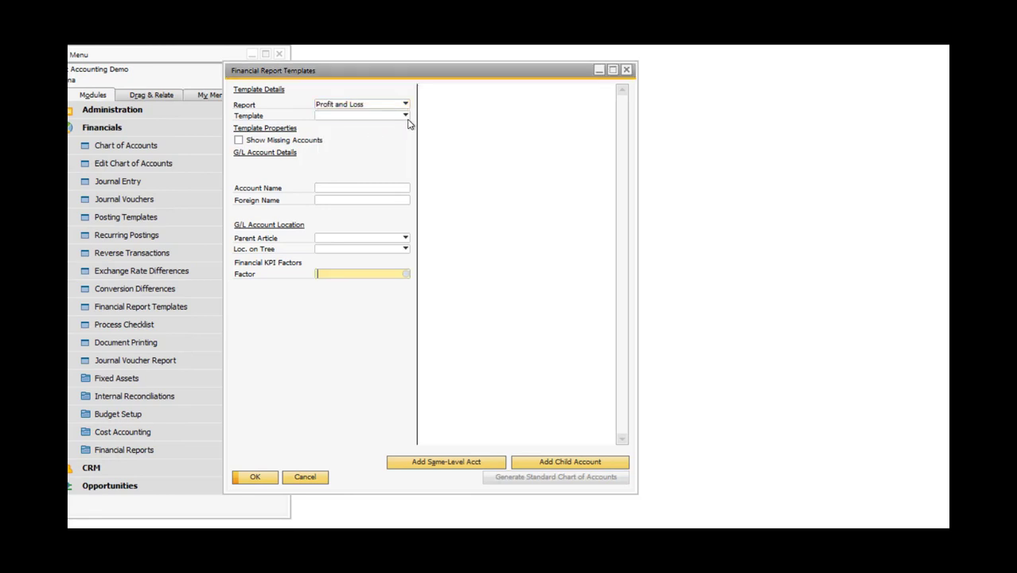
Define a new Profit and Loss report template named "Sp Mgmt Accounts Report" and keep it as the active template.
left_click(404, 116)
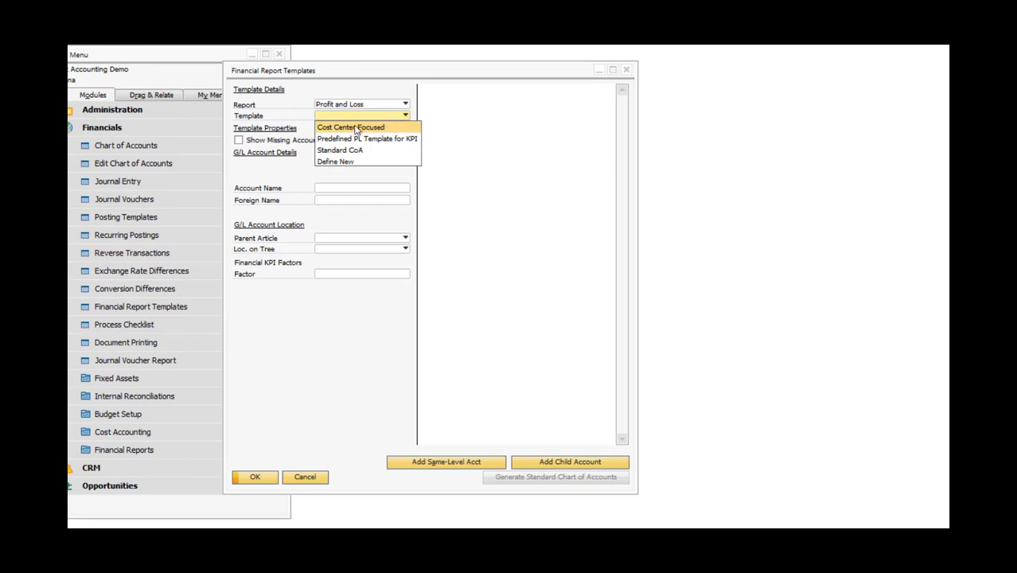
left_click(323, 162)
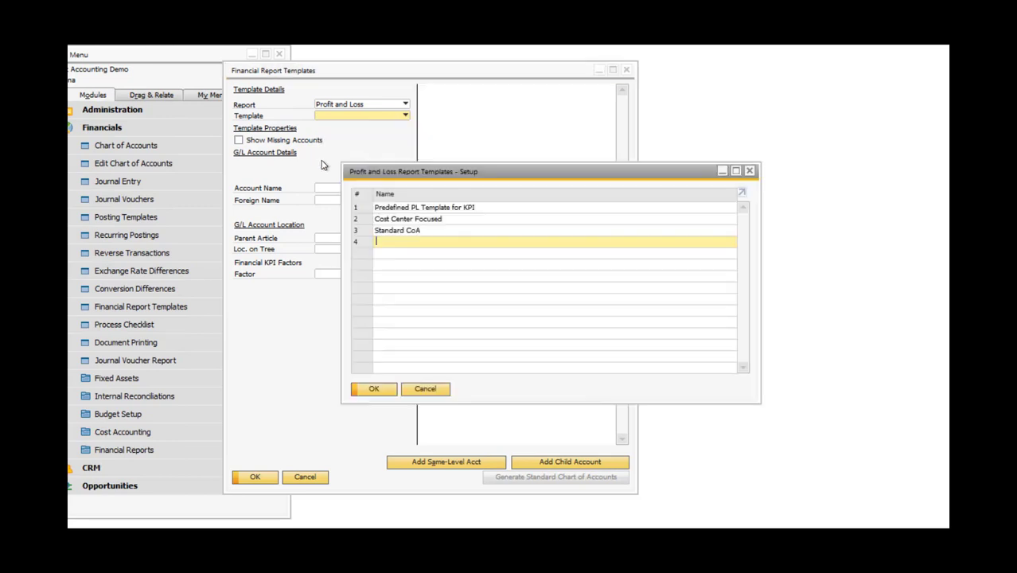
type("Sp Mgmt Accounts Report")
left_click(371, 391)
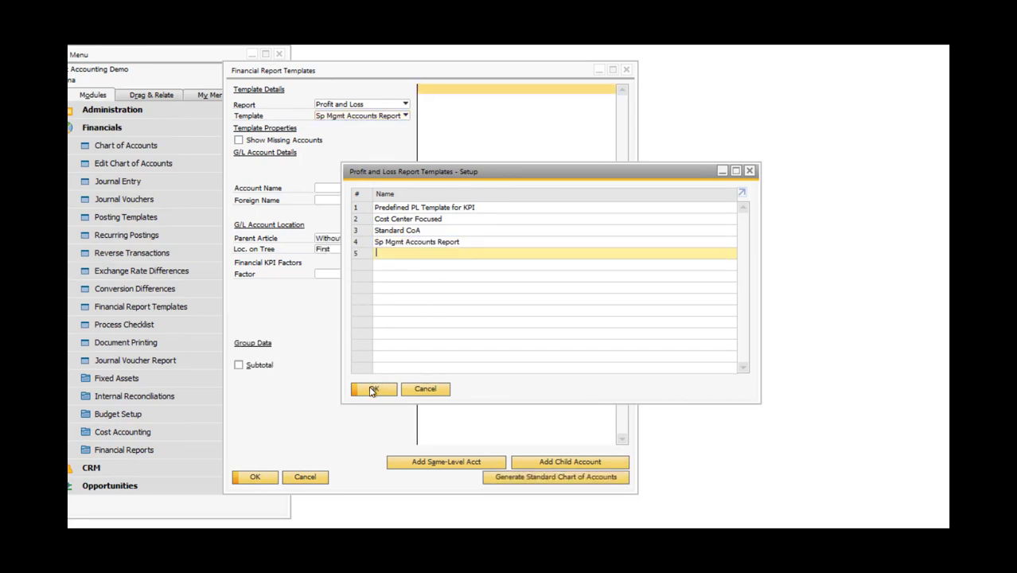
left_click(371, 389)
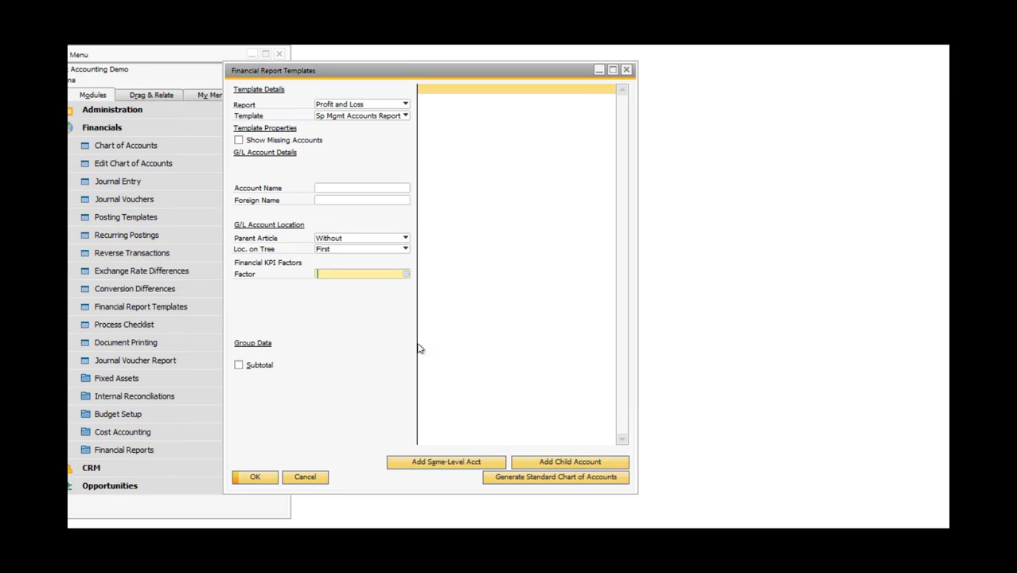
left_click(405, 116)
left_click(405, 117)
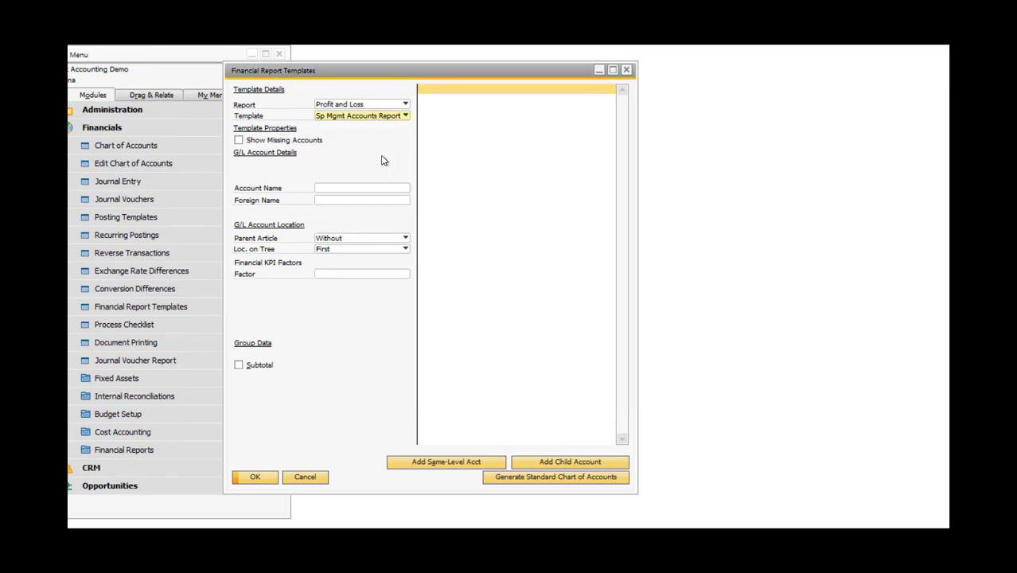
Add and save three top-level accounts: Mgmt Sp Report Assets, Mgmt Sp Report Liabilities and Mgmt Sp Report Costs.
left_click(351, 191)
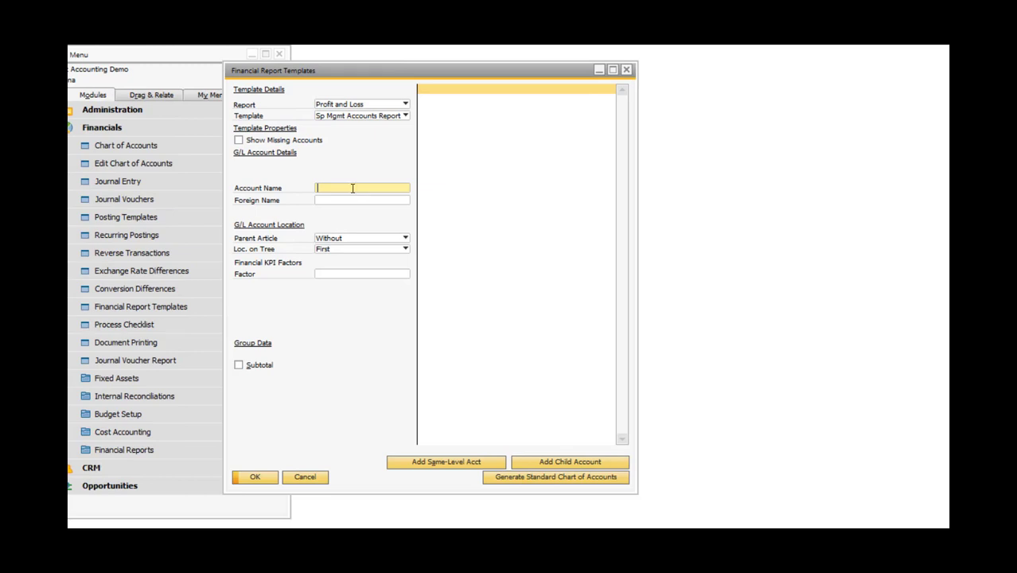
type("Mgmt Sp Report Assets")
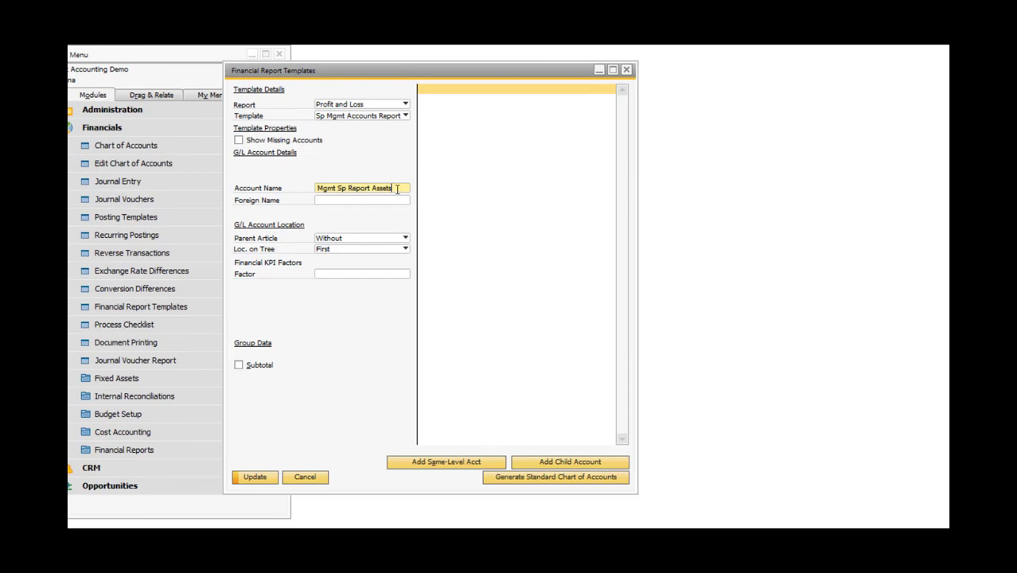
left_click(412, 463)
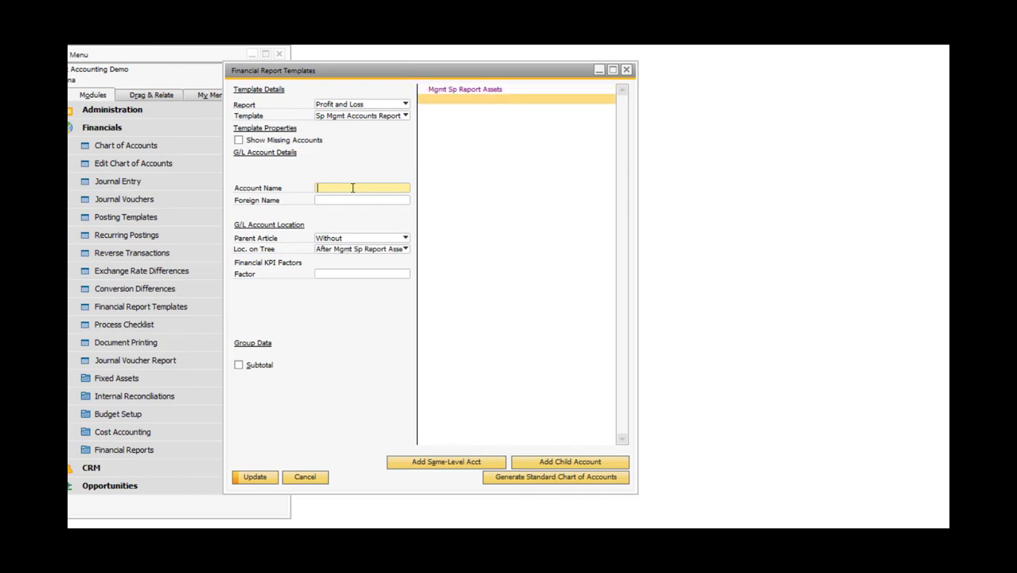
type("Mgmt Sp Report")
type("Liabilities")
left_click(445, 464)
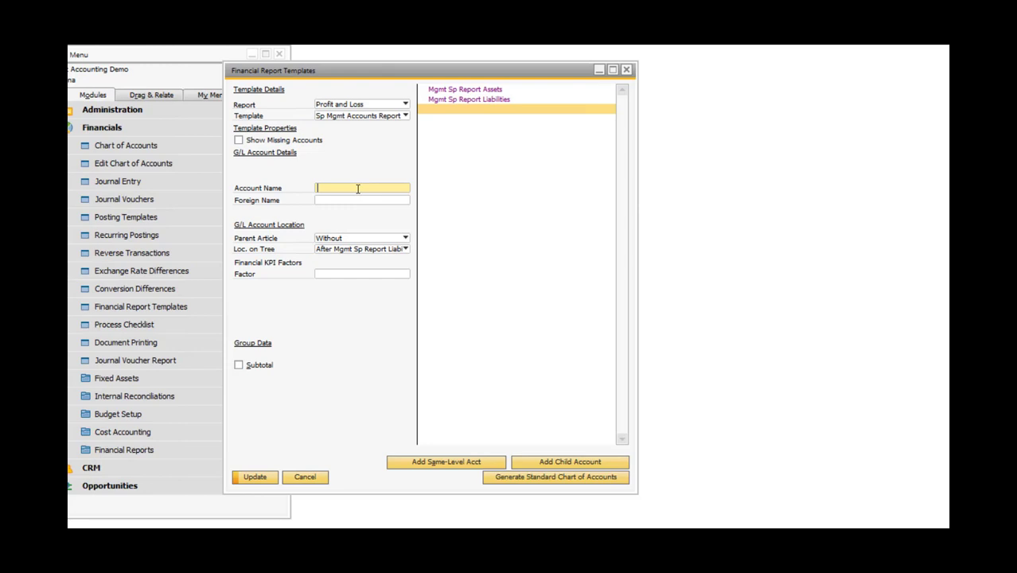
type("Mgmt Sp Report")
type("Costs")
left_click(260, 477)
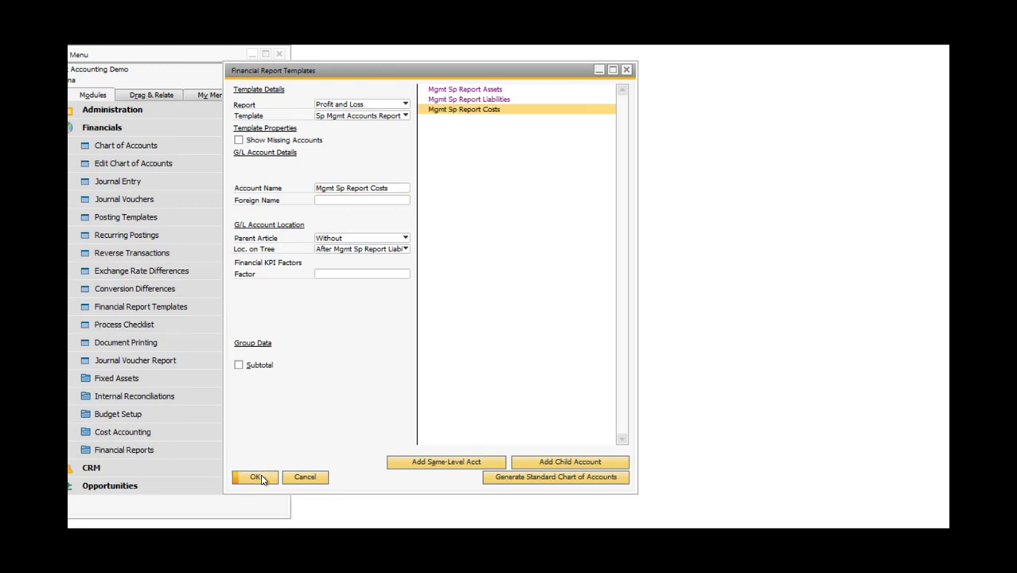
Review the three top-level accounts and move Mgmt Sp Report Costs to the first location on the tree.
left_click(474, 91)
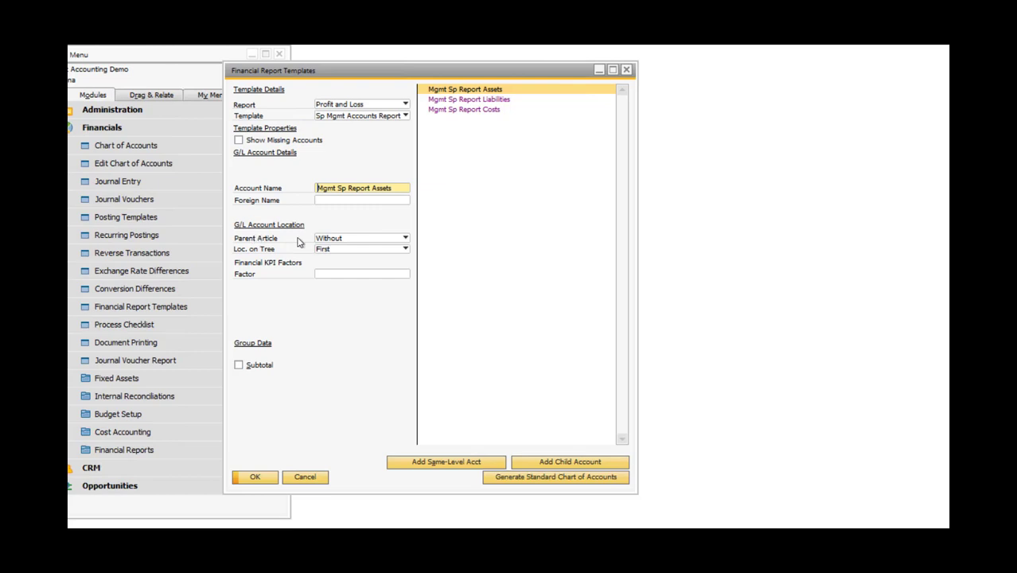
left_click(465, 100)
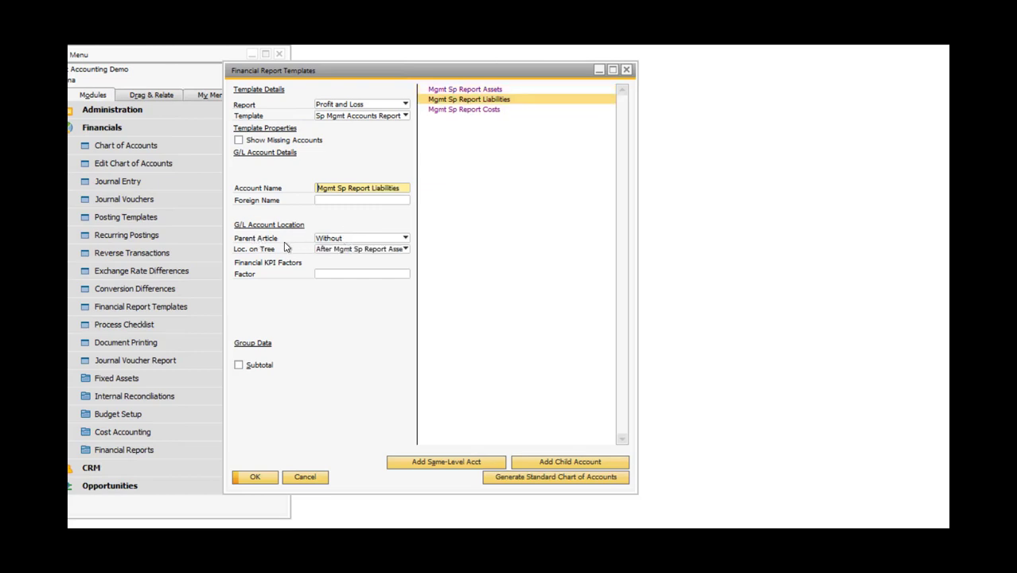
left_click(490, 110)
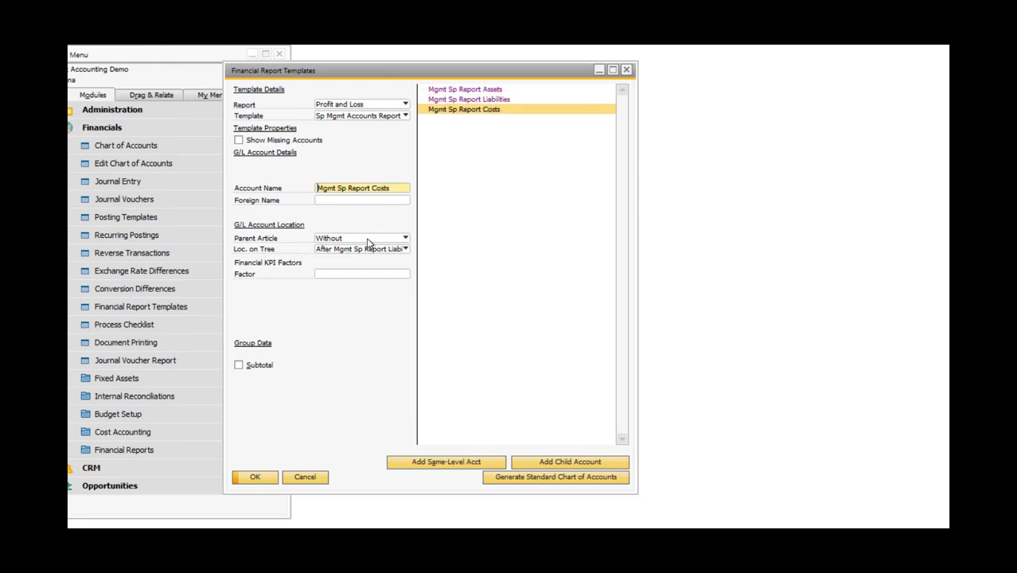
left_click(406, 250)
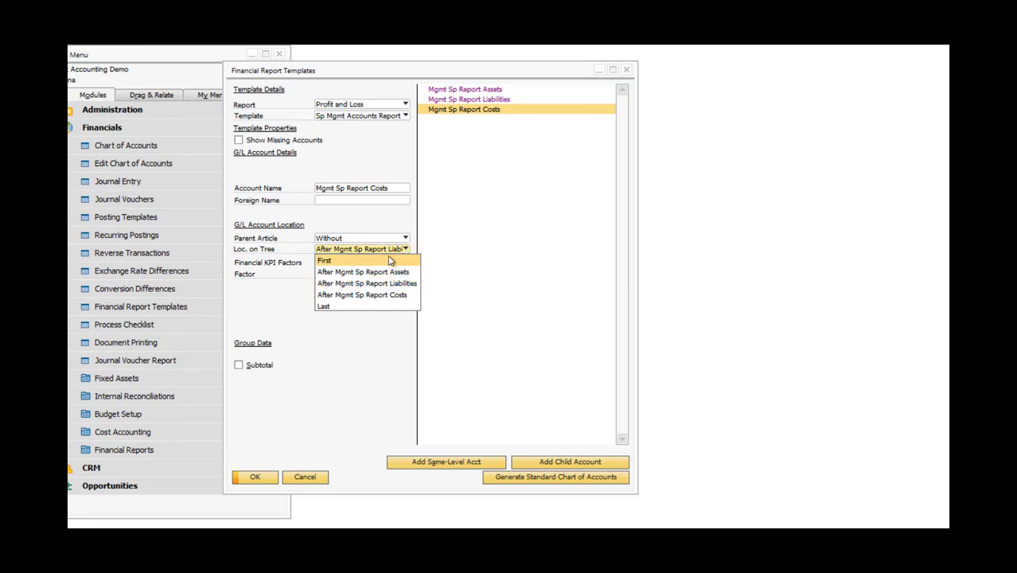
left_click(389, 260)
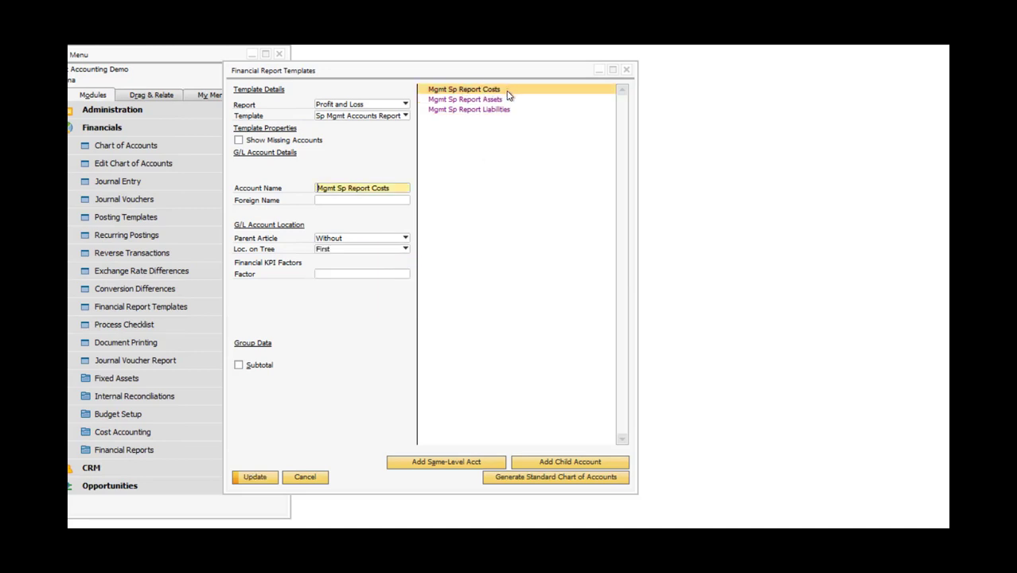
Set the tree location of Mgmt Sp Report Costs to Last.
left_click(404, 249)
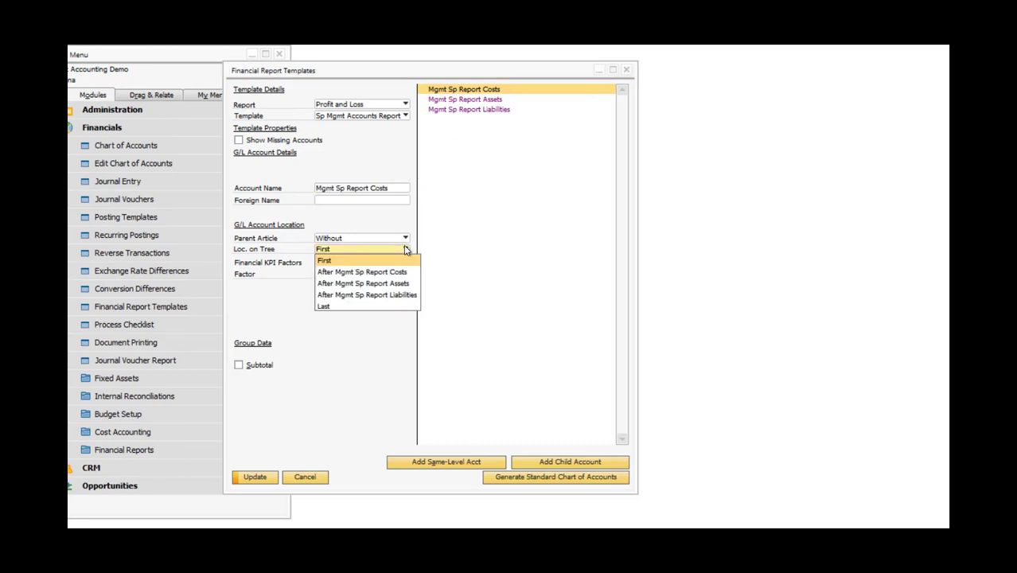
left_click(322, 307)
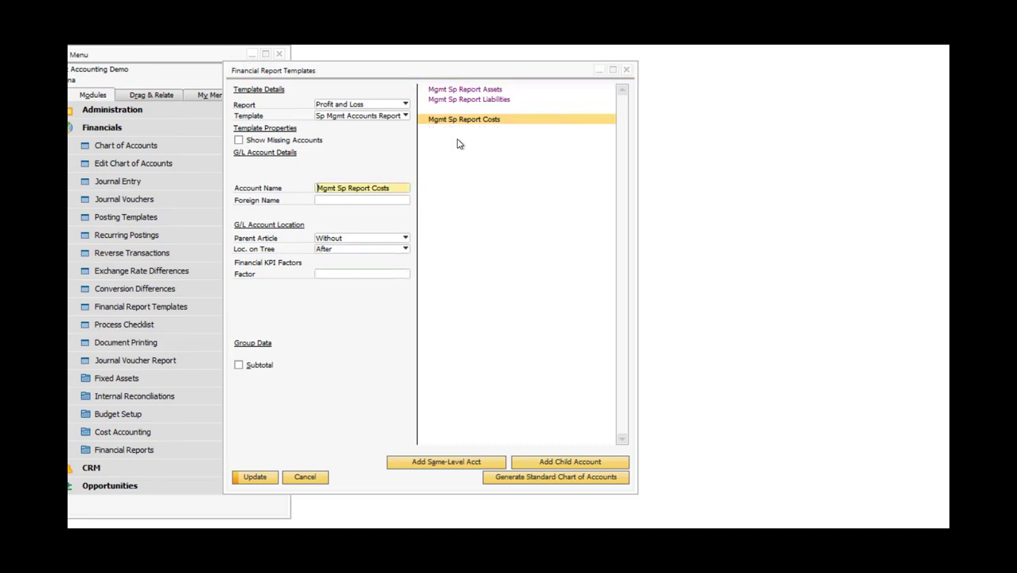
left_click(451, 111)
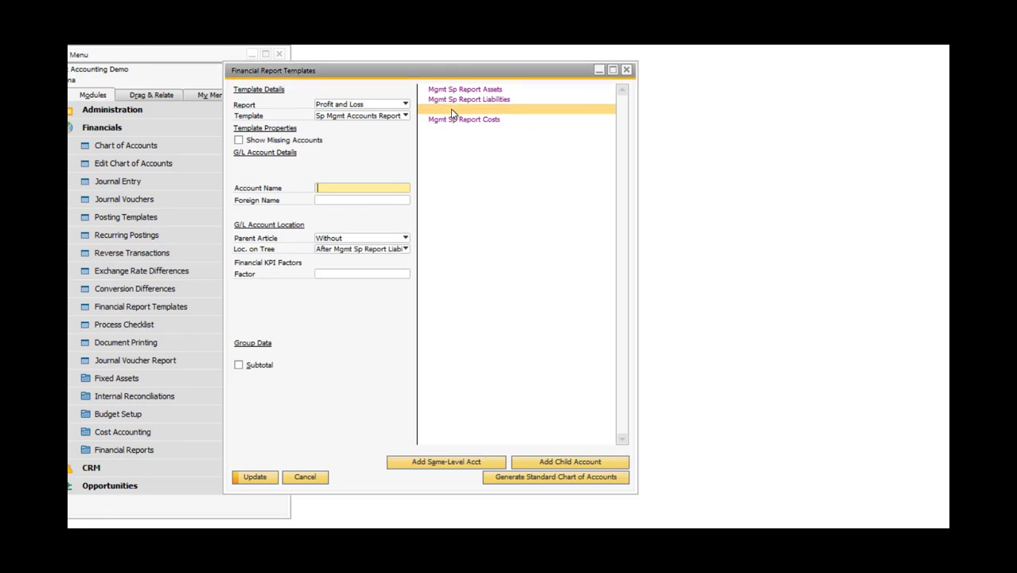
Add and save a child account named "Assets L2" under Mgmt Sp Report Assets.
left_click(456, 90)
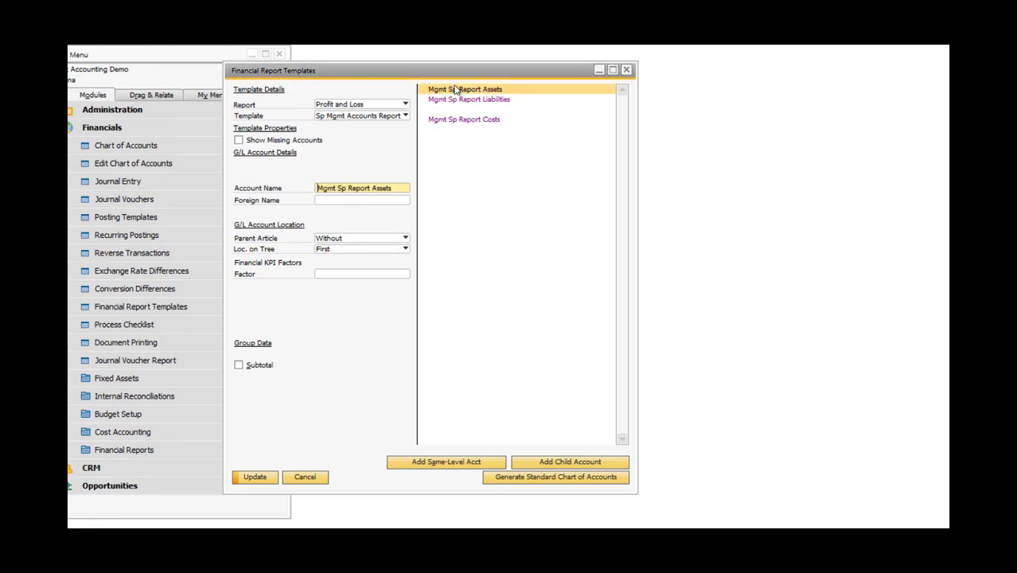
left_click(554, 466)
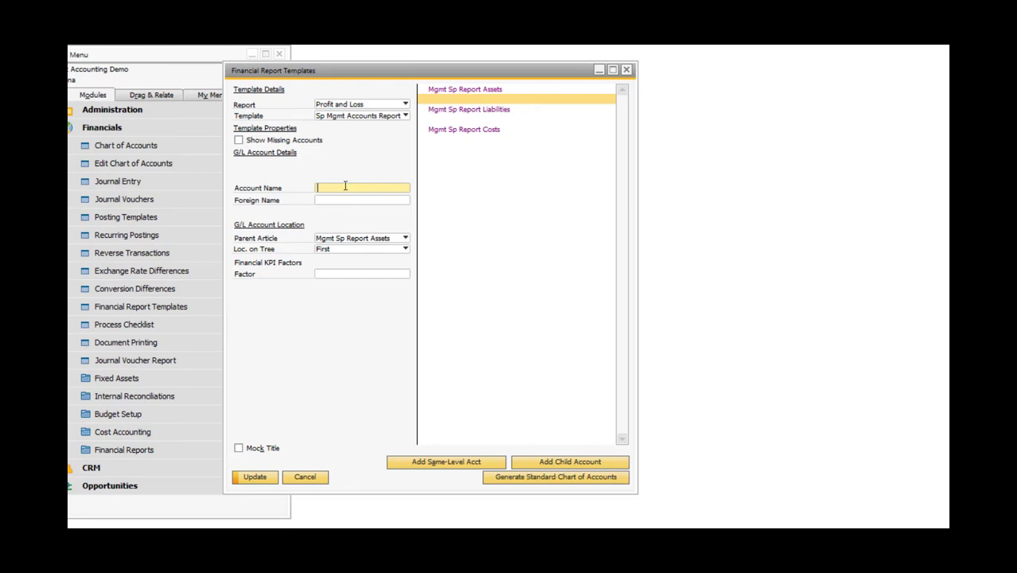
type("Assets L2")
left_click(257, 478)
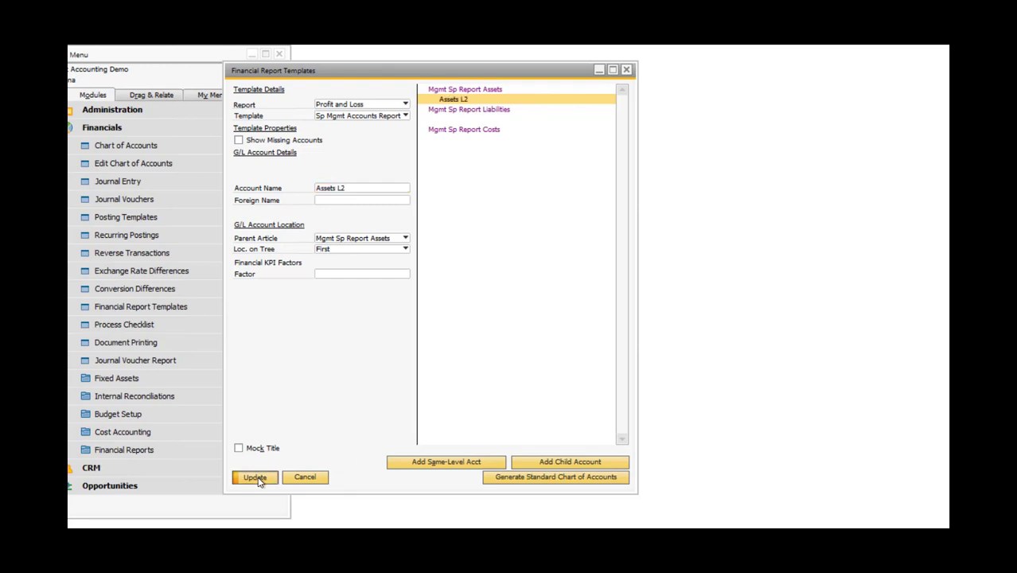
Nest a child account "Assets L3" under Assets L2 and "Assets L4" under Assets L3, saving the template.
left_click(561, 463)
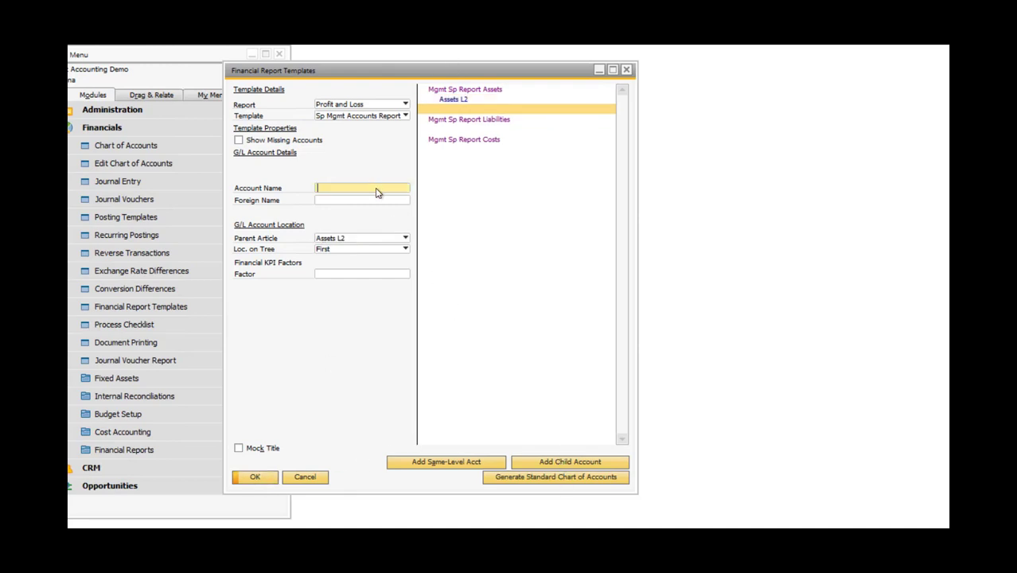
type("Assets L3")
left_click(256, 478)
left_click(569, 463)
type("Assets L4")
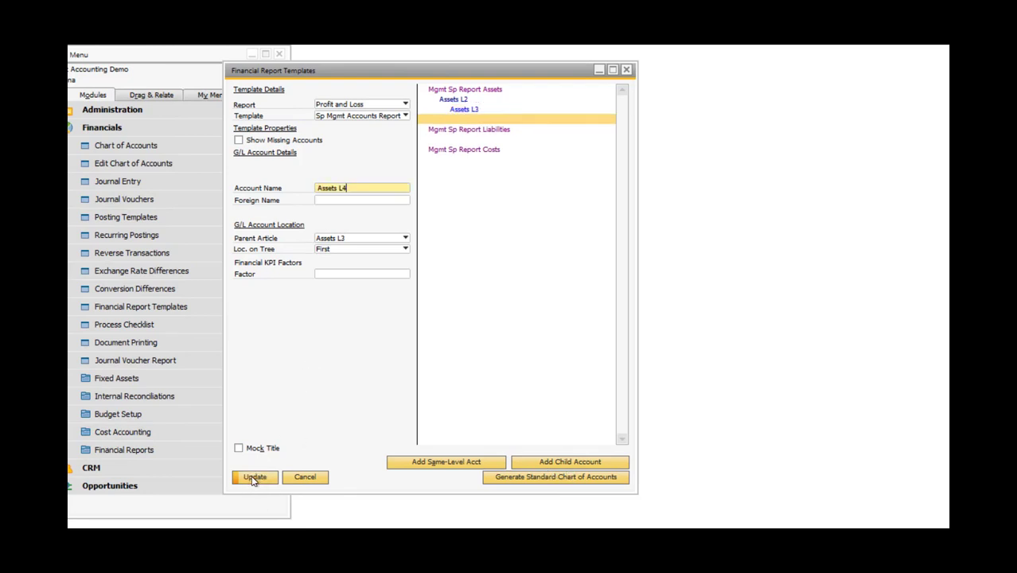
left_click(255, 478)
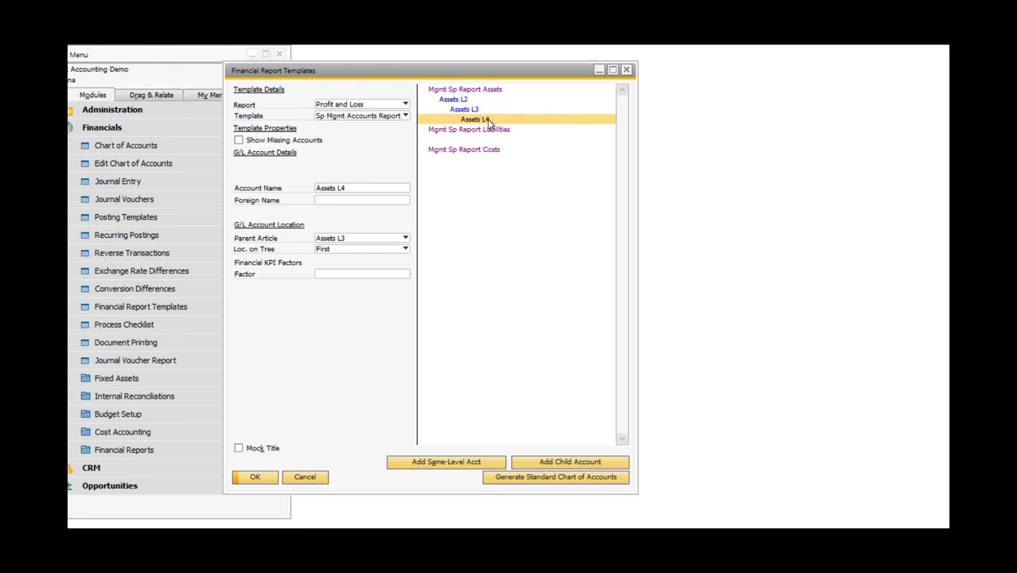
Add a child account named "Liabilities L2" under Mgmt Sp Report Liabilities.
left_click(454, 131)
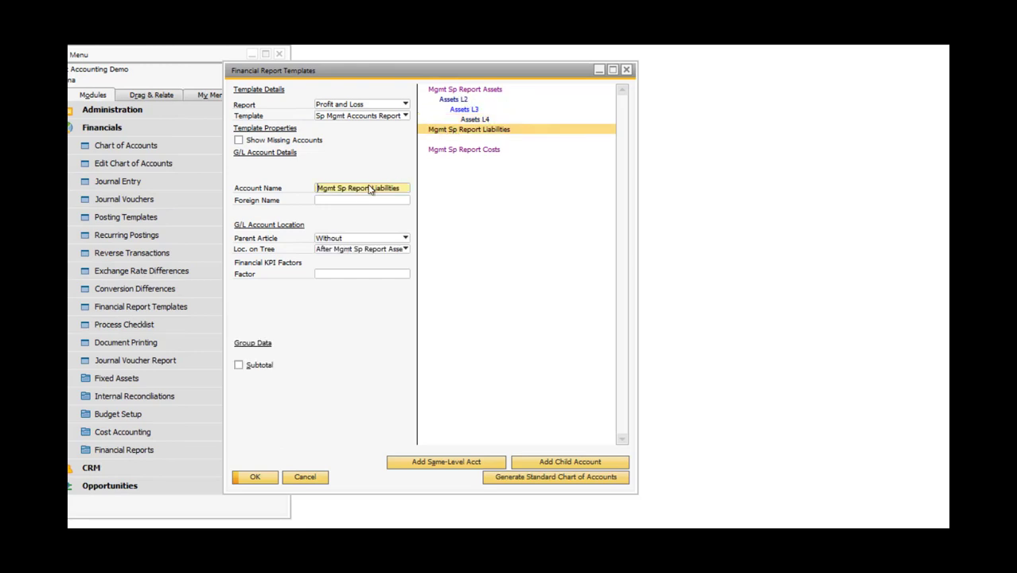
left_click(558, 460)
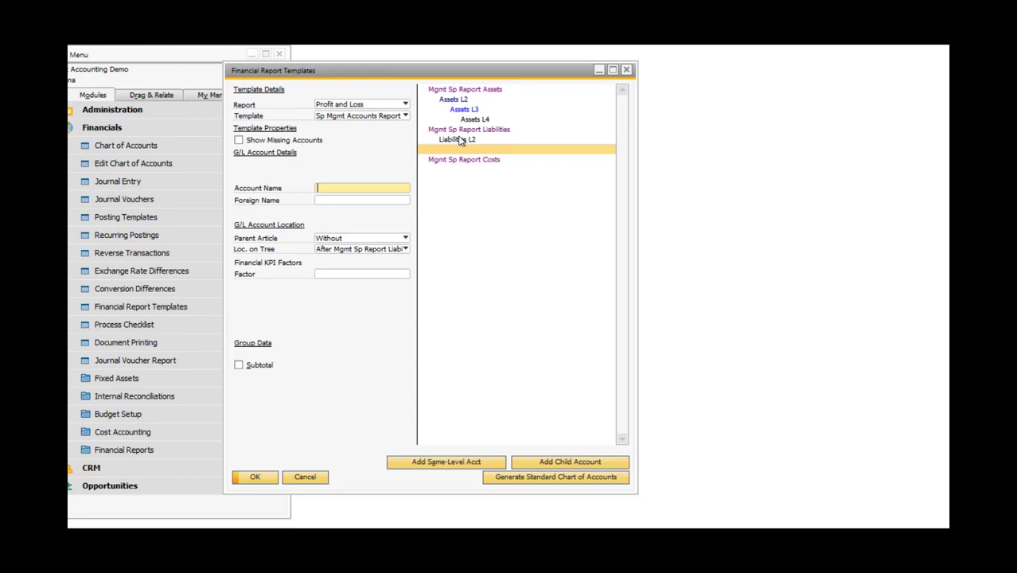
left_click(460, 140)
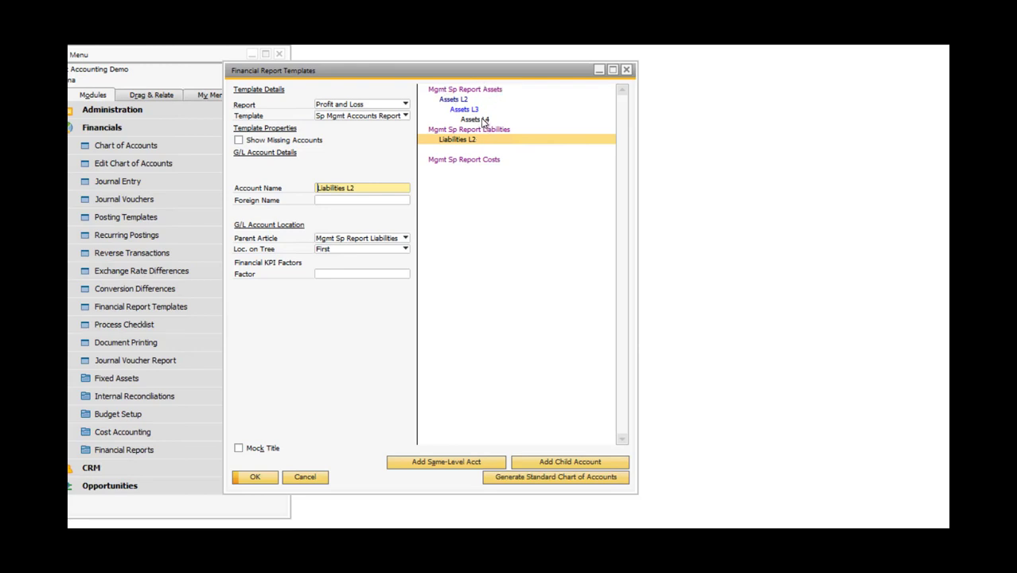
Assign G/L accounts 100000, 101000, 101500, 102020, 102520, 103500, 110020 and 111000 to the Assets L4 category.
double_click(483, 120)
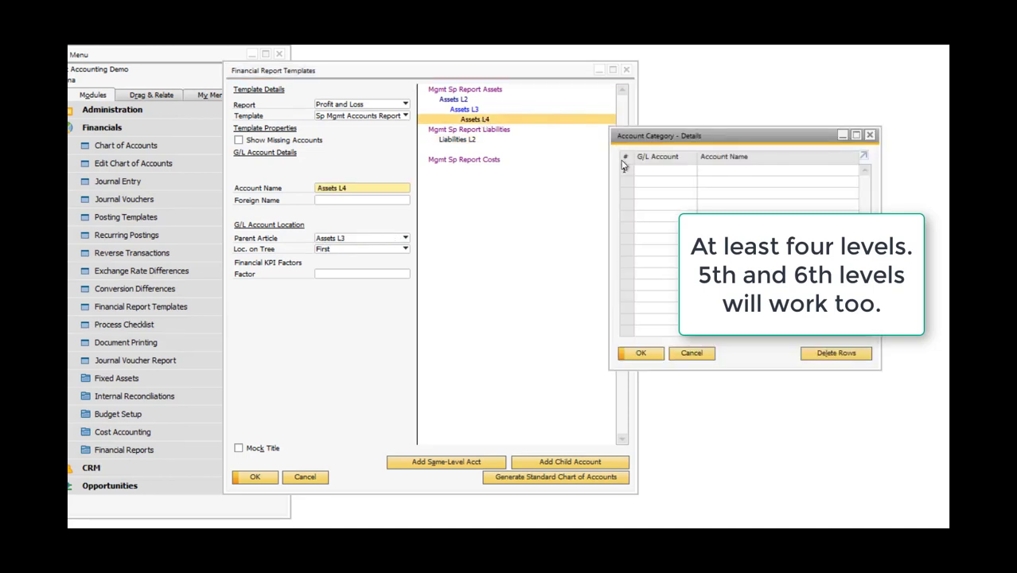
left_click_drag(657, 144, 530, 199)
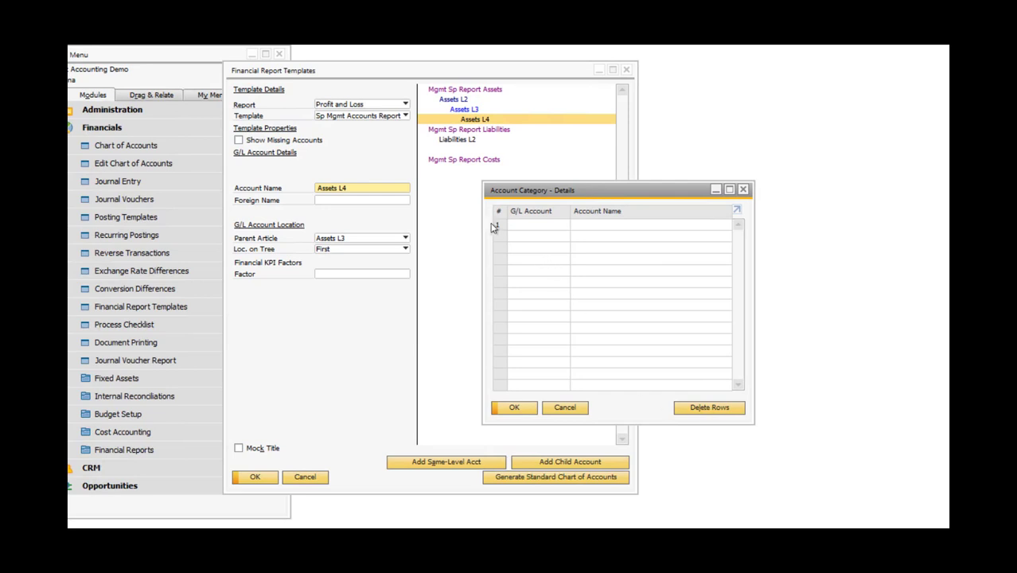
left_click(544, 229)
key("Tab")
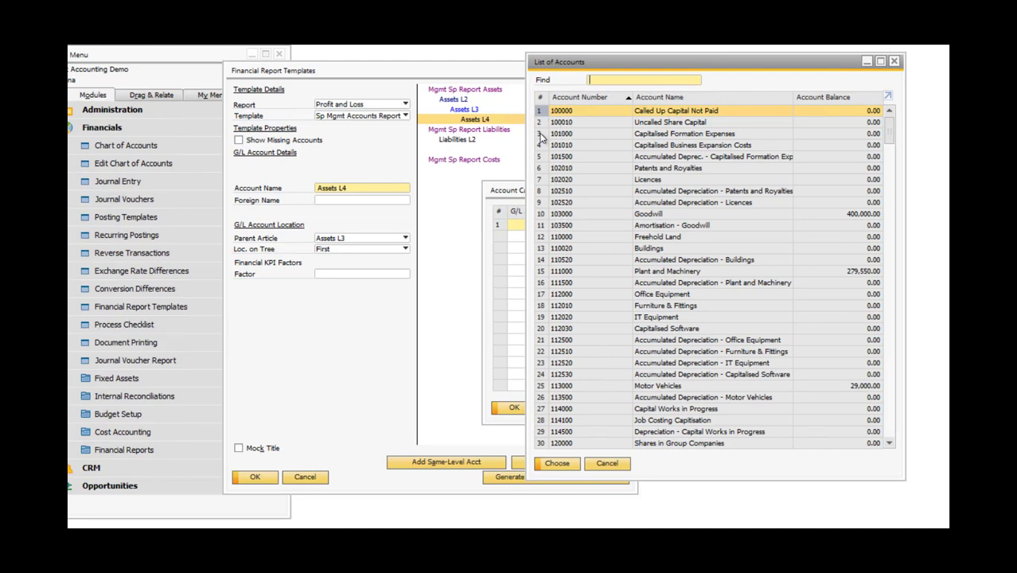
left_click(540, 133, "ctrl")
left_click(542, 156, "ctrl")
left_click(543, 179, "ctrl")
left_click(545, 202, "ctrl")
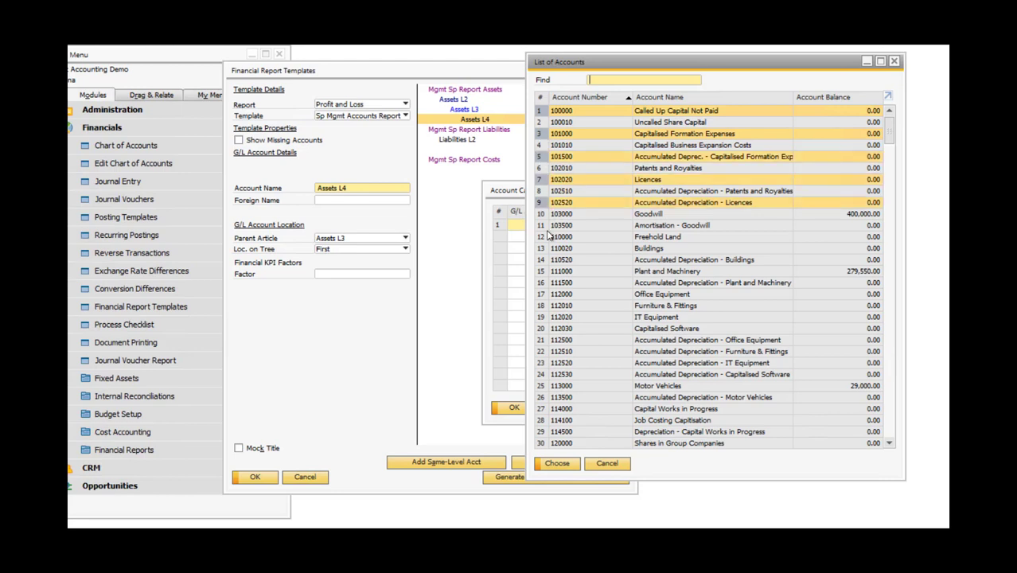
left_click(544, 226, "ctrl")
left_click(544, 248, "ctrl")
left_click(545, 271, "ctrl")
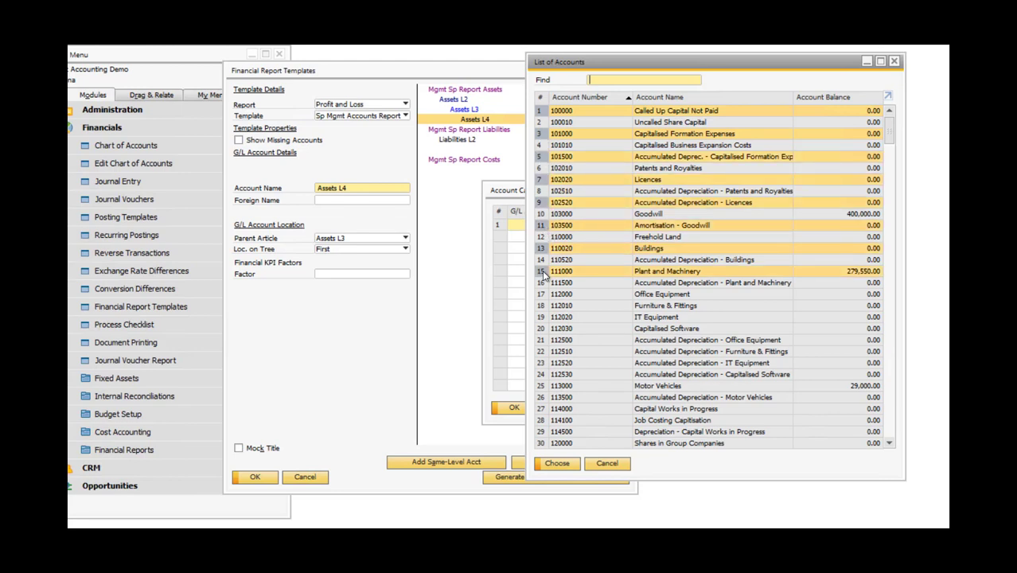
left_click(556, 464)
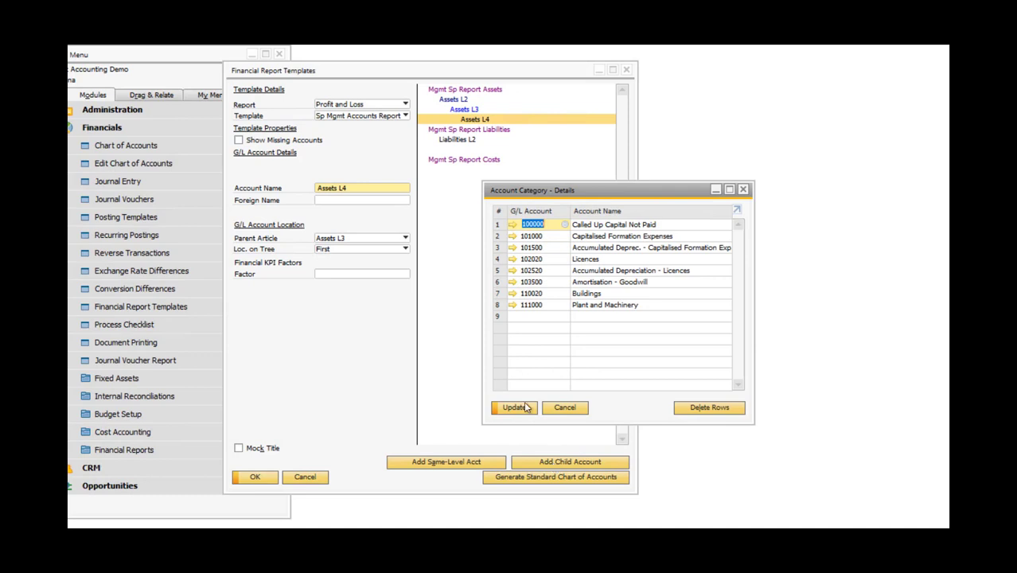
left_click(514, 408)
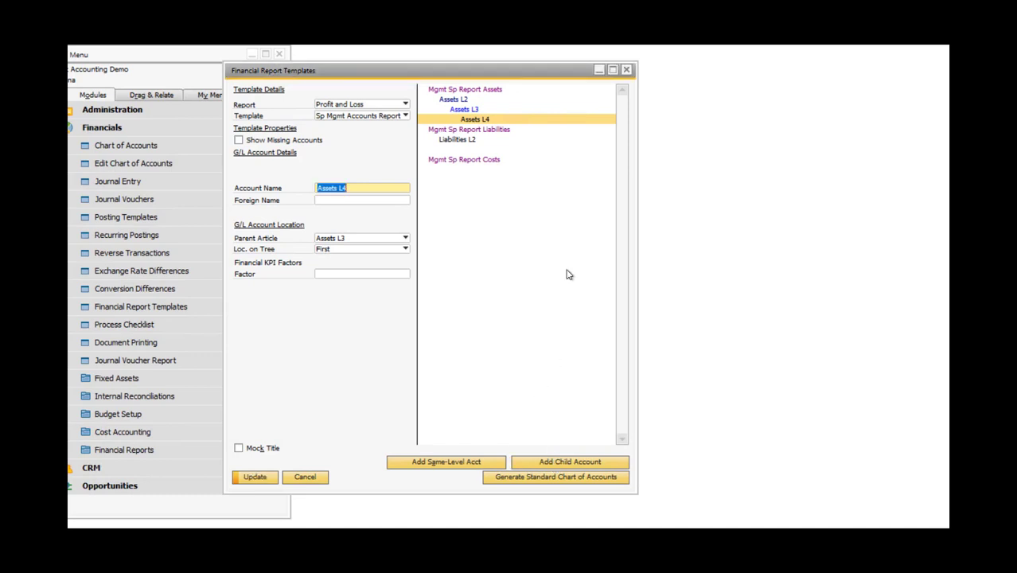
Review the G/L accounts assigned to Assets L4, then save the report template and close it.
double_click(479, 121)
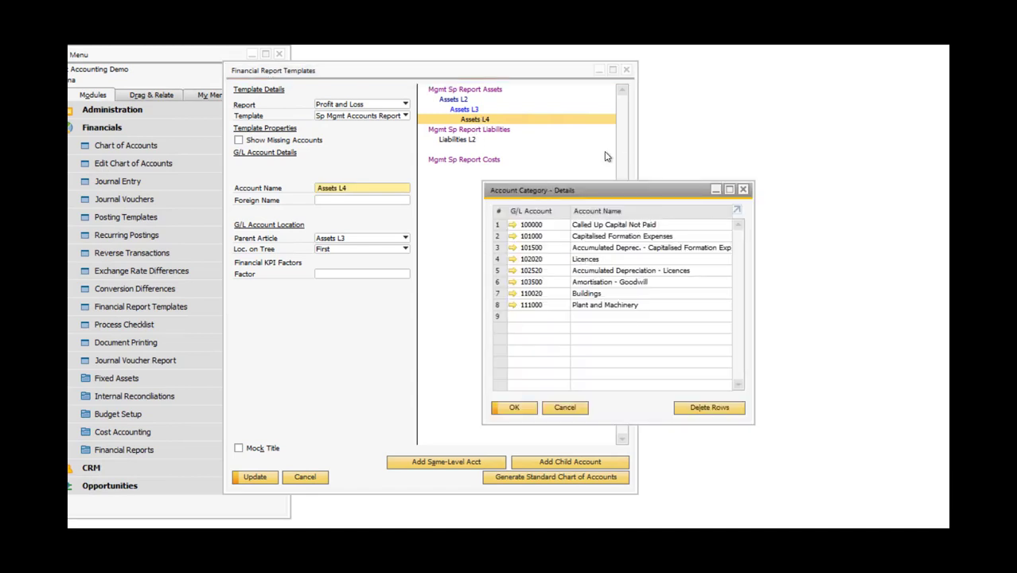
left_click(563, 407)
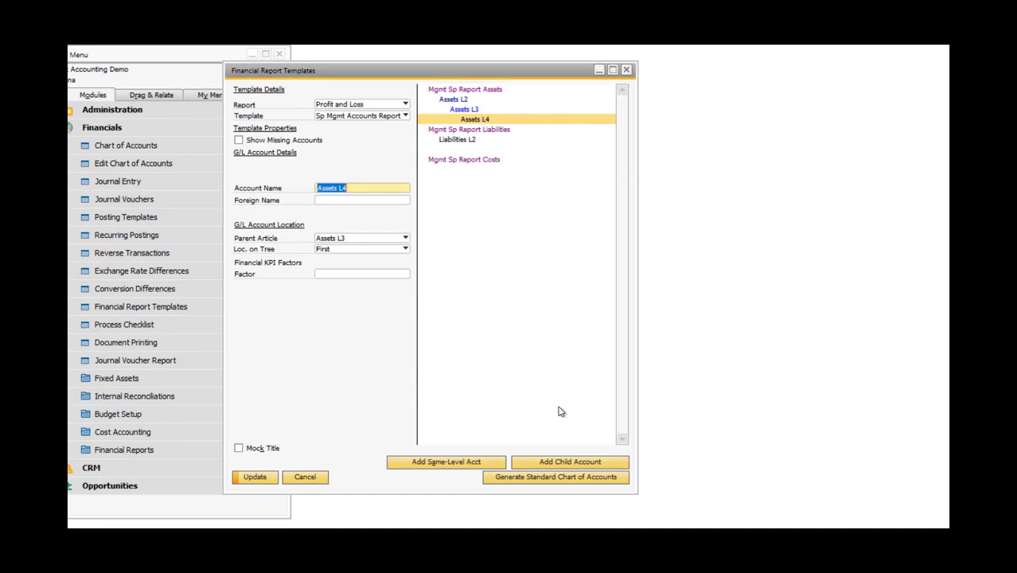
left_click(253, 477)
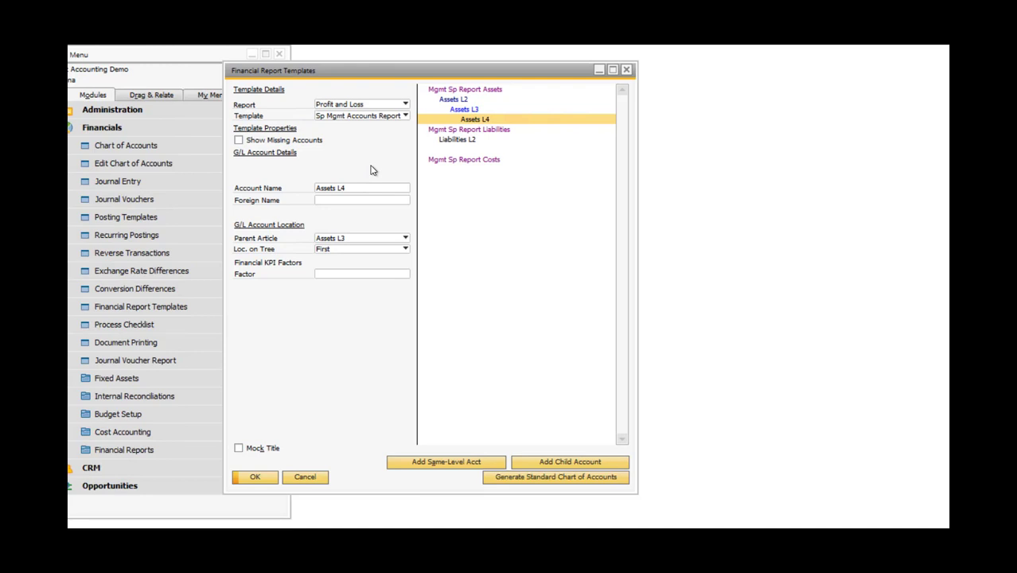
left_click(253, 478)
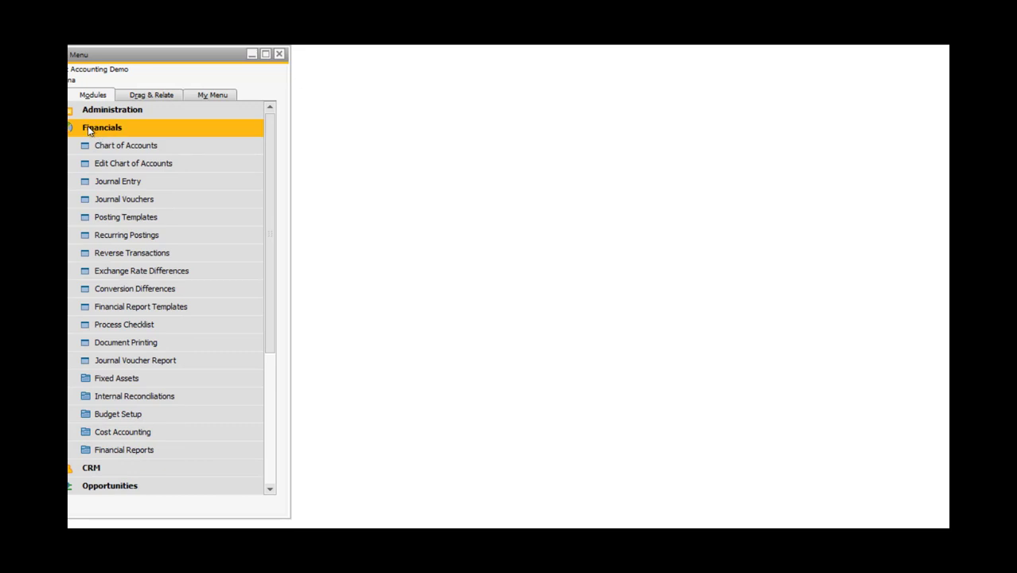
Check that Sp Mgmt Accounts Report can be chosen as the Profit and Loss Statement template, leaving the criteria without running the report.
left_click(99, 450)
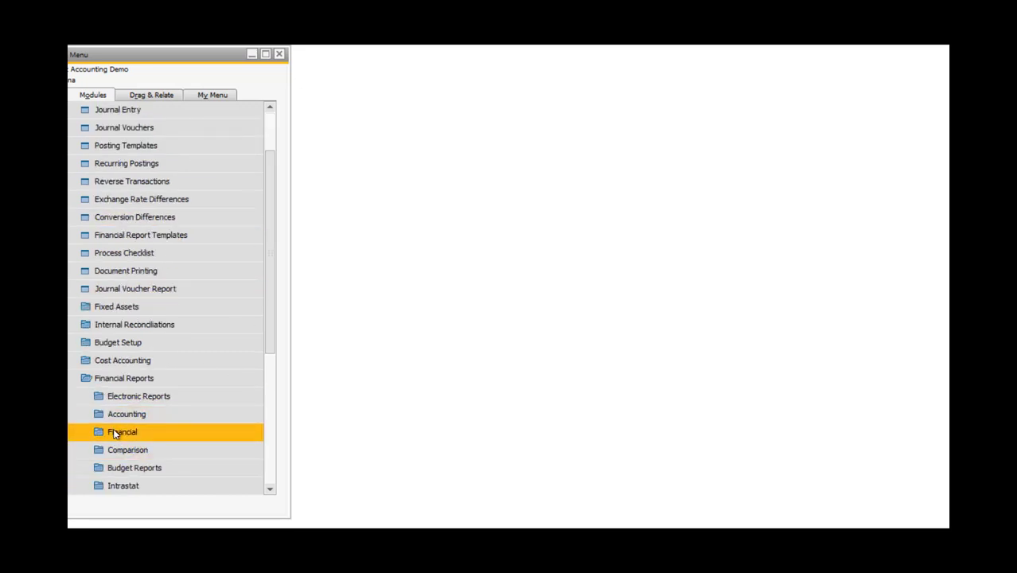
left_click(113, 431)
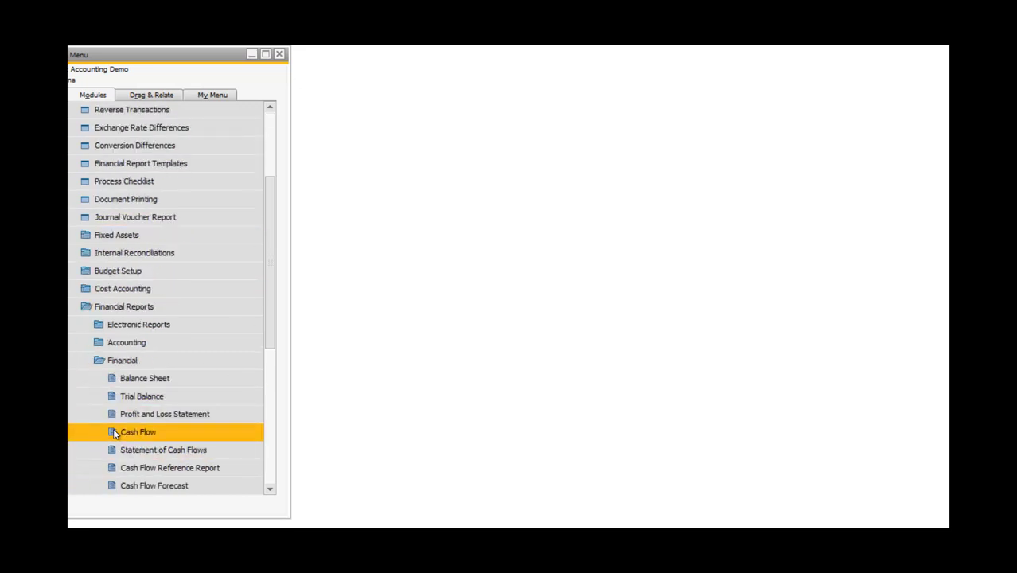
left_click(155, 420)
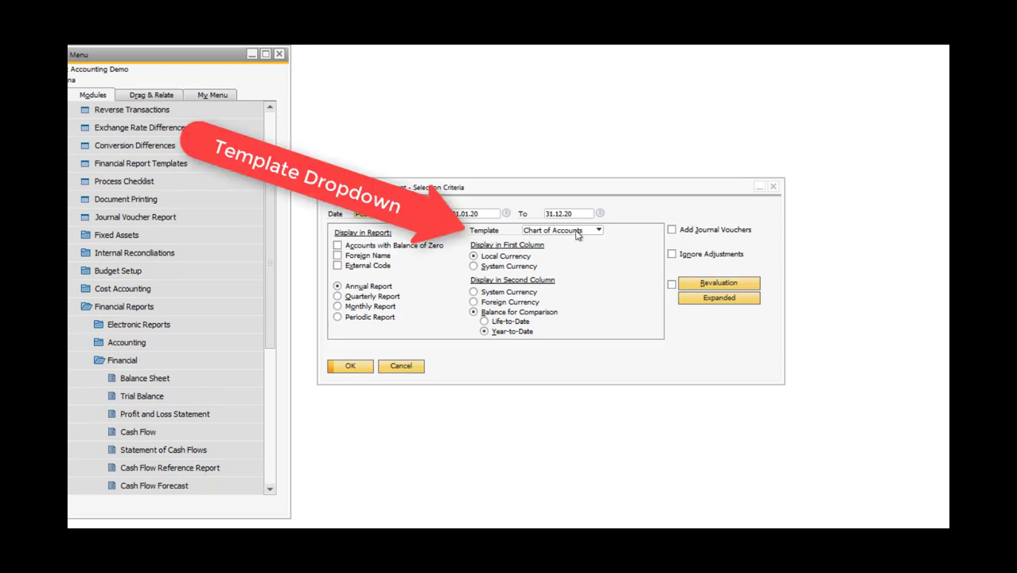
left_click(599, 231)
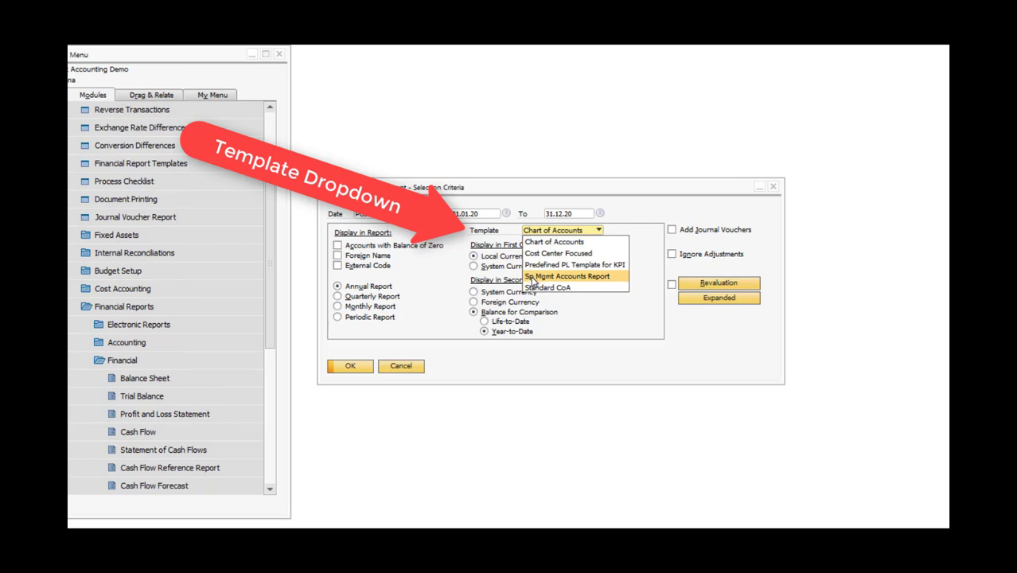
left_click(588, 278)
left_click(399, 364)
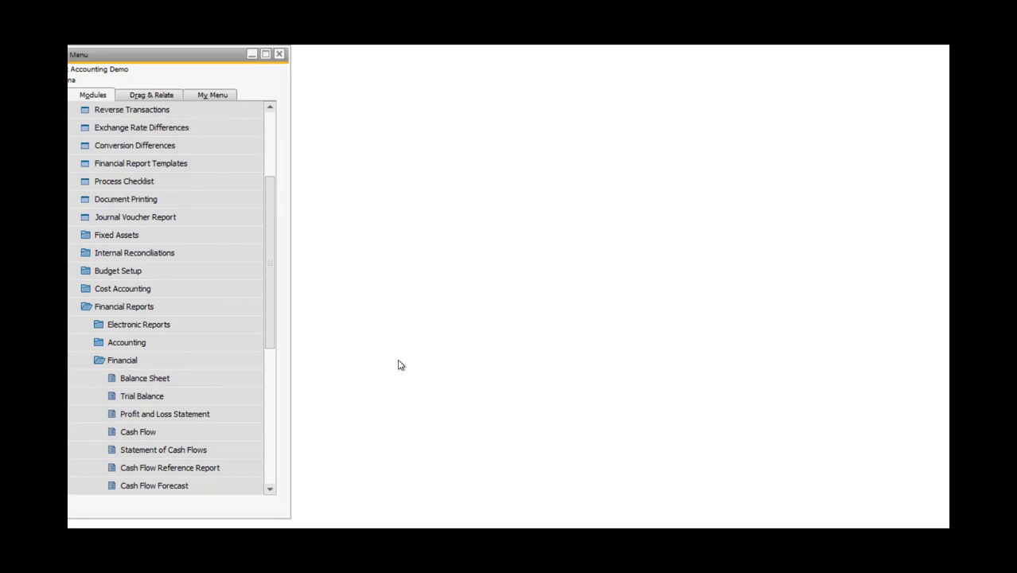
Open the Financial Report Templates and set the report to Profit and Loss.
left_click(159, 127)
left_click(277, 125)
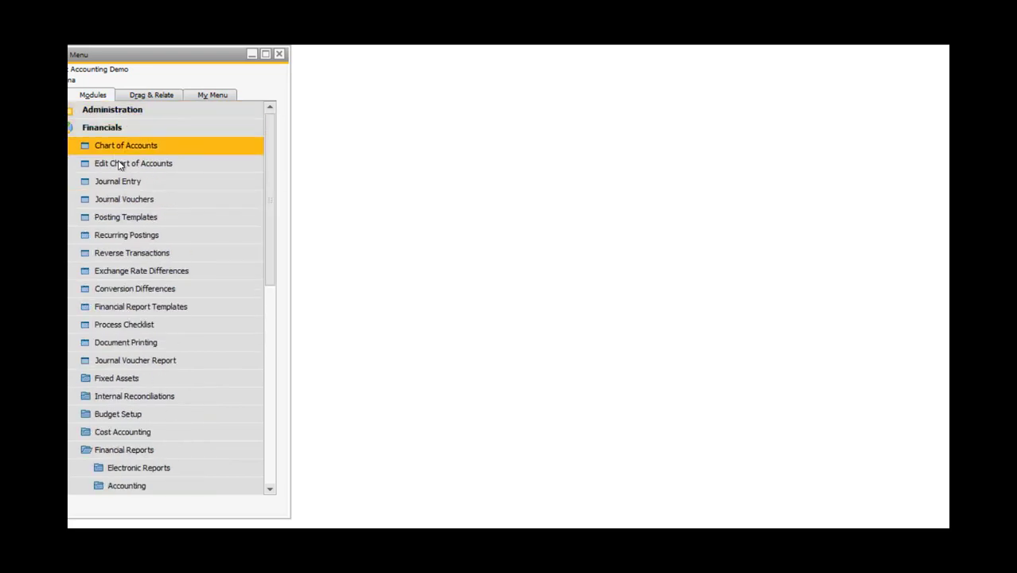
left_click(114, 308)
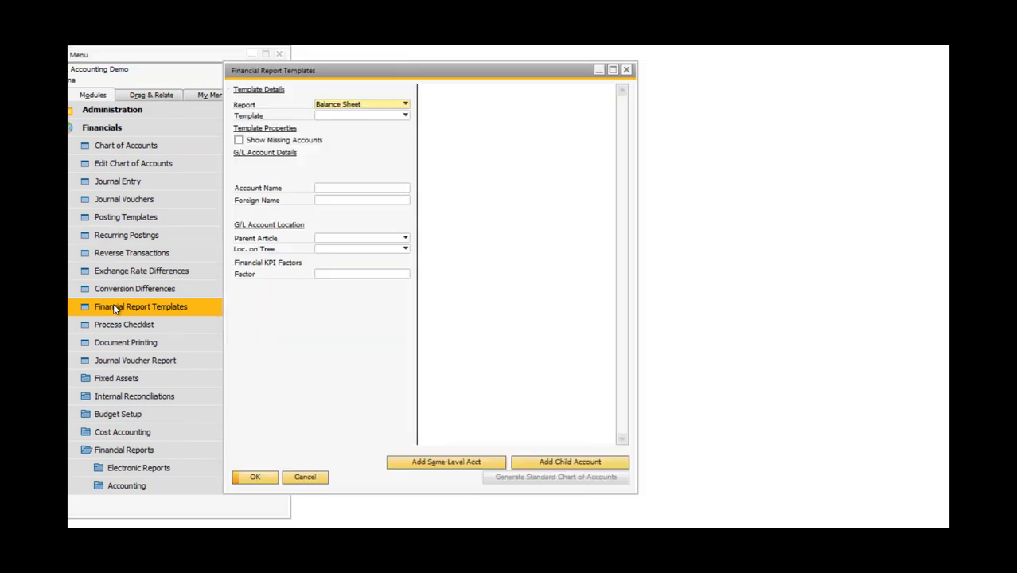
left_click(405, 107)
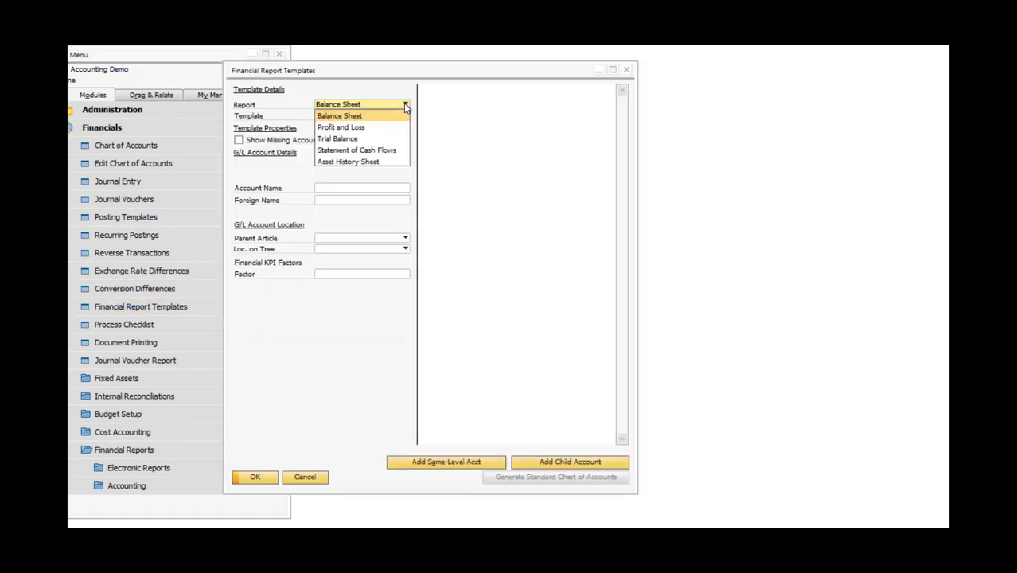
left_click(359, 130)
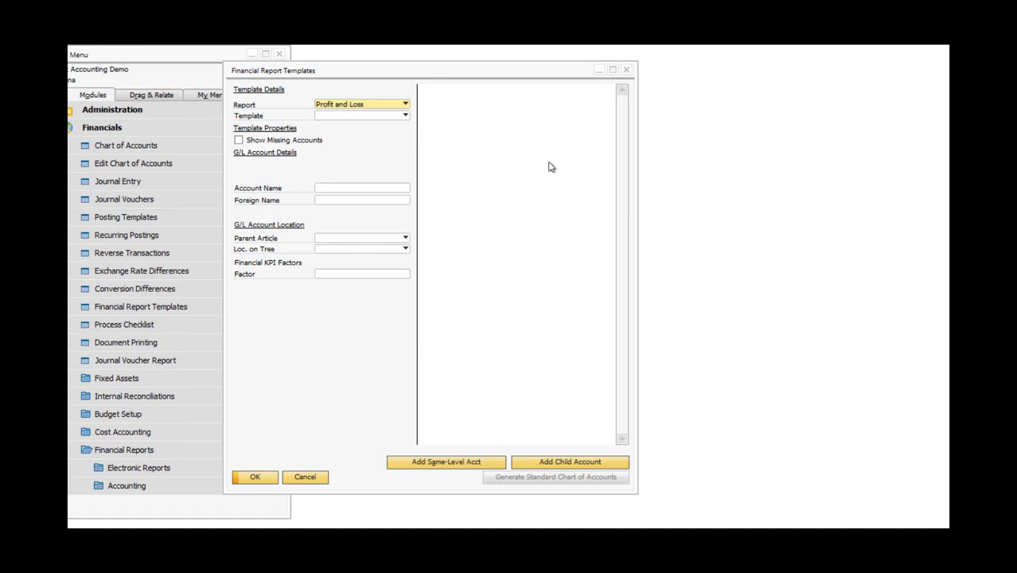
Define a new template named "Mgmt Sp Report 2" and generate the standard chart of accounts in it.
left_click(405, 116)
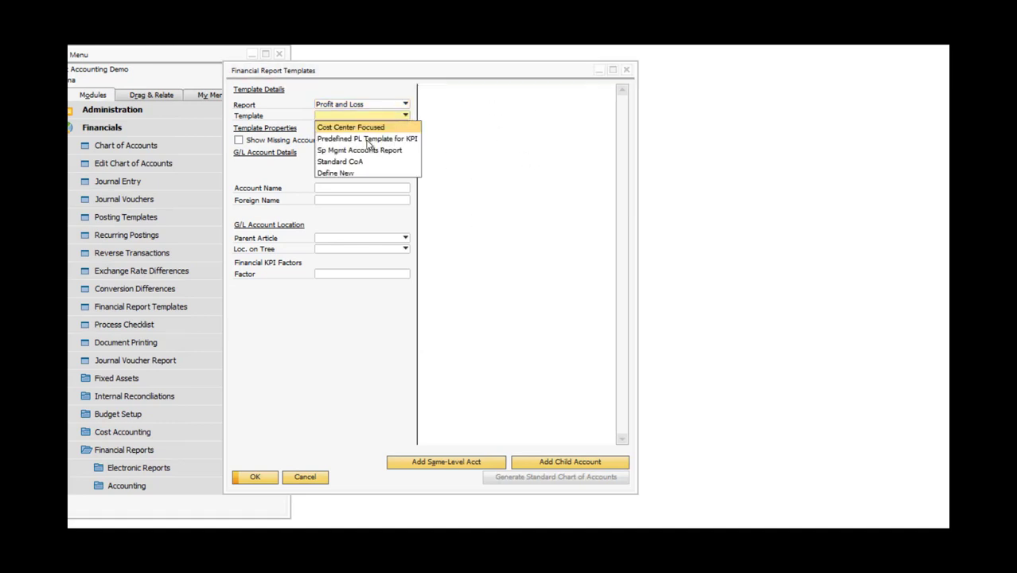
left_click(335, 172)
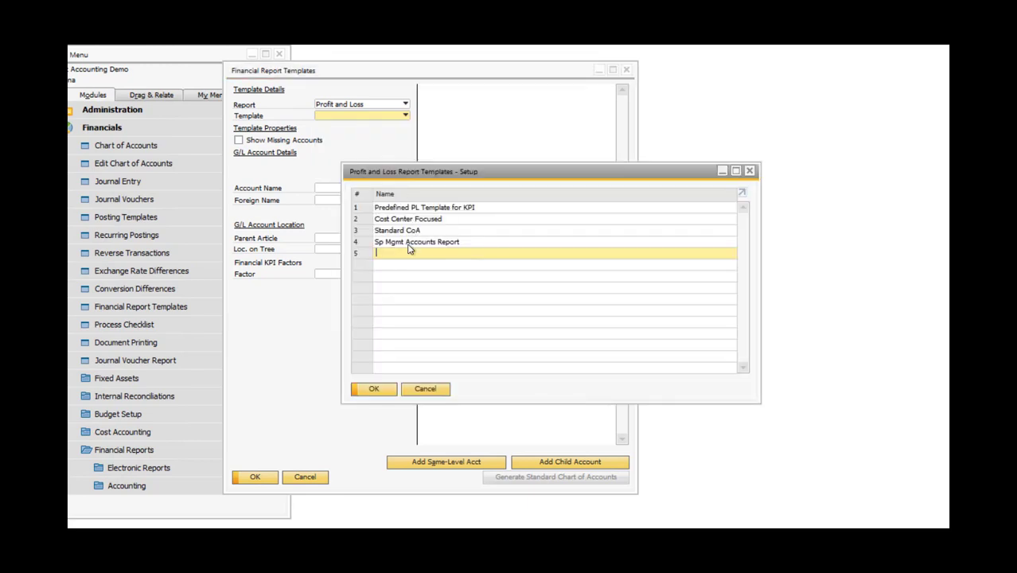
type("Mgmt Sp Report 2")
left_click(373, 388)
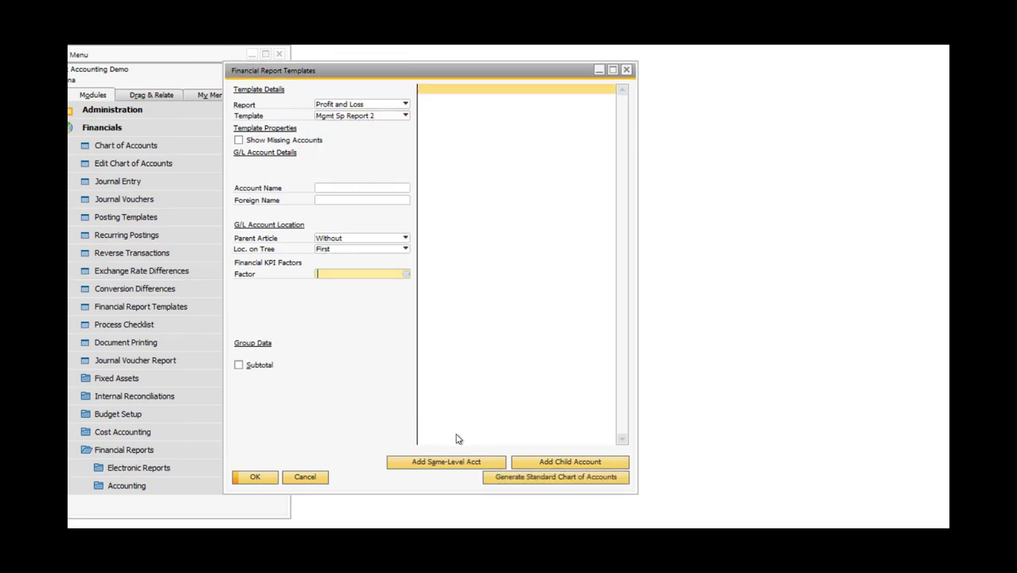
left_click(541, 479)
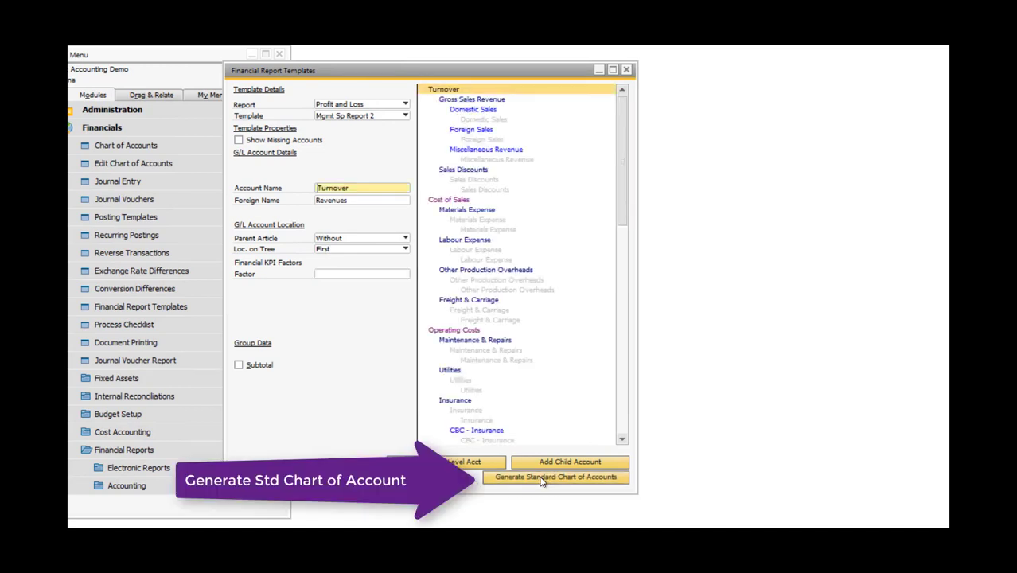
Remove G/L accounts 400010, 400020 and 400030 from the lowest-level Domestic Sales category and update its details.
double_click(475, 120)
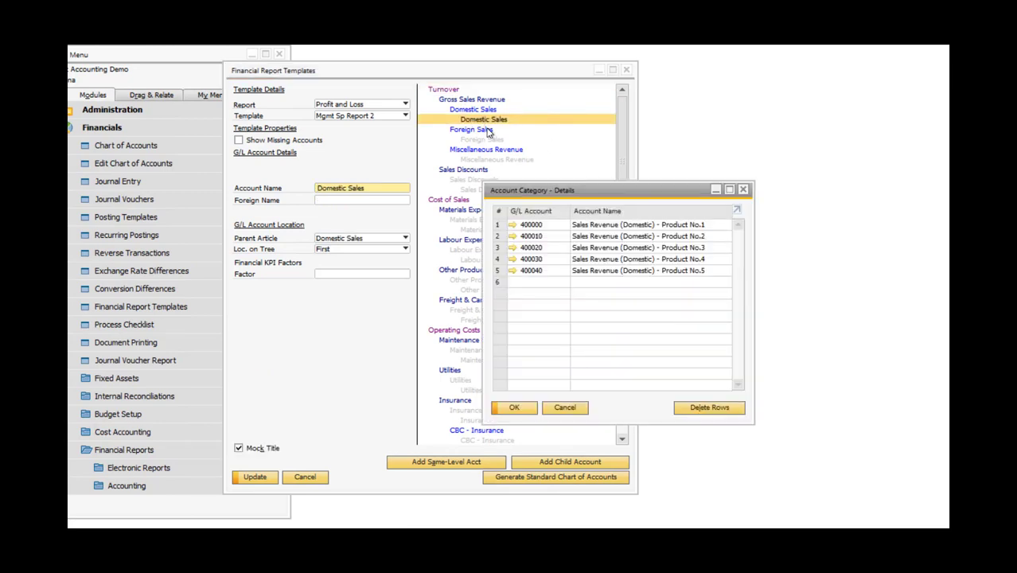
left_click(498, 237)
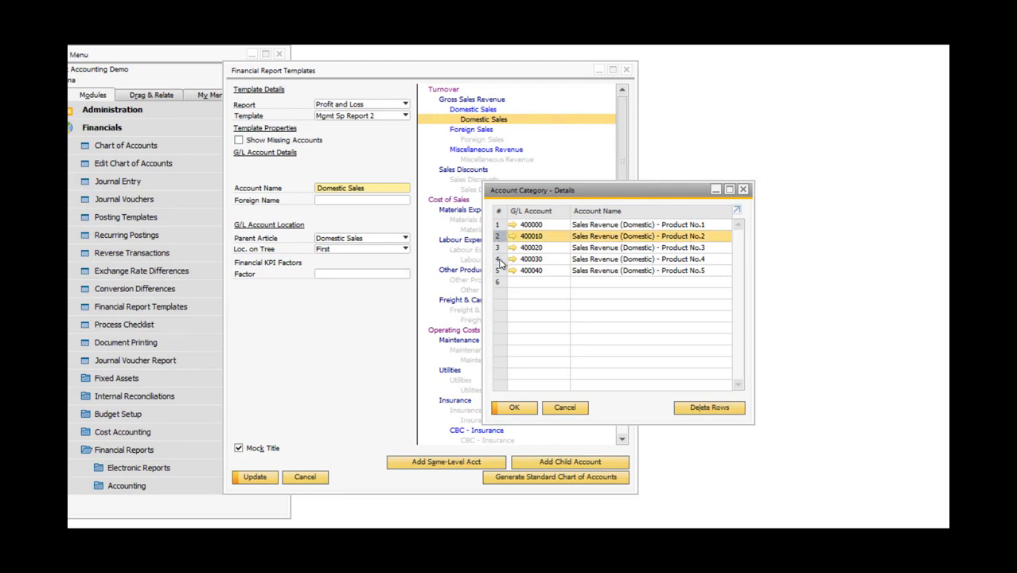
left_click(499, 263, "shift")
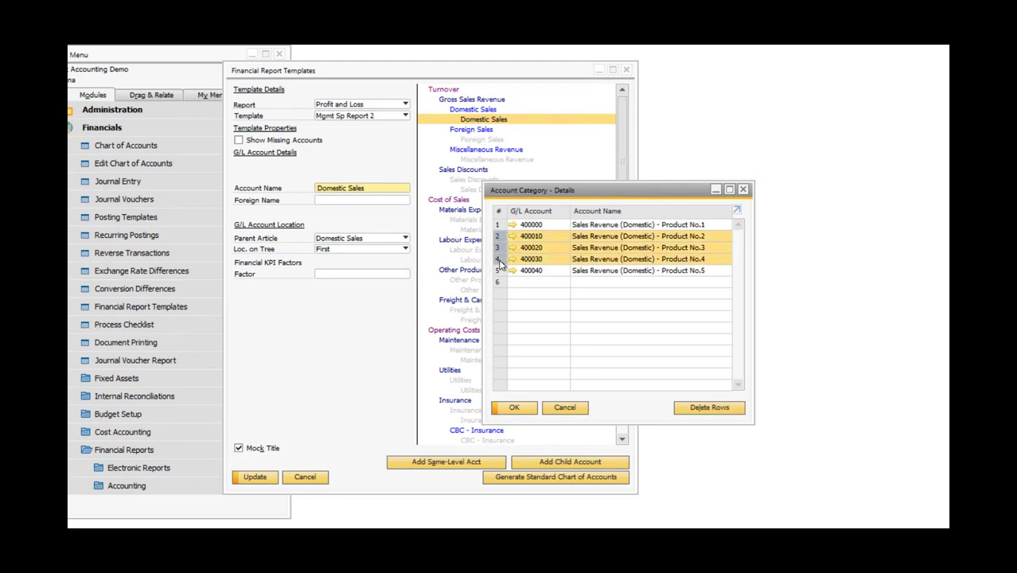
left_click(707, 408)
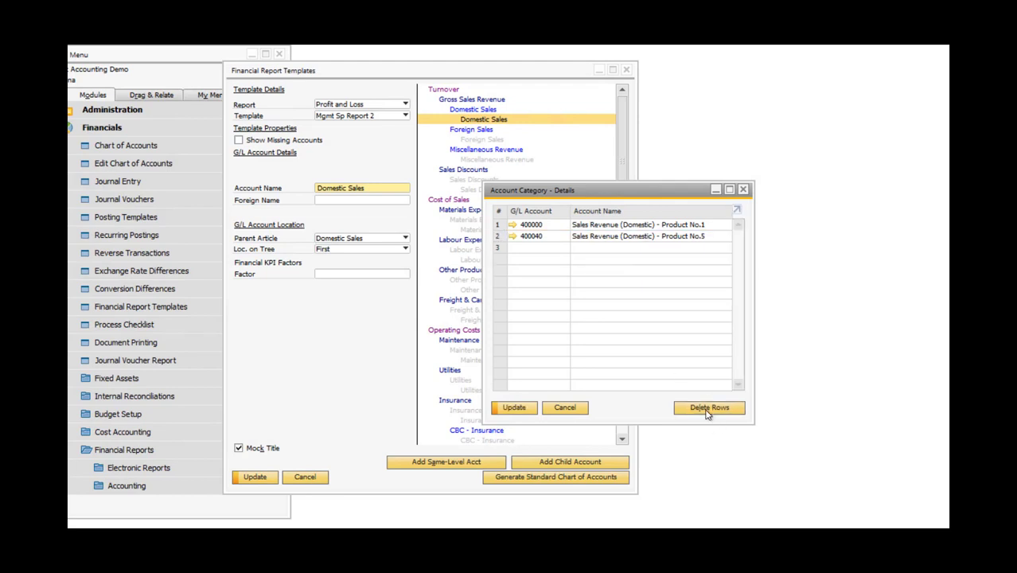
left_click(514, 410)
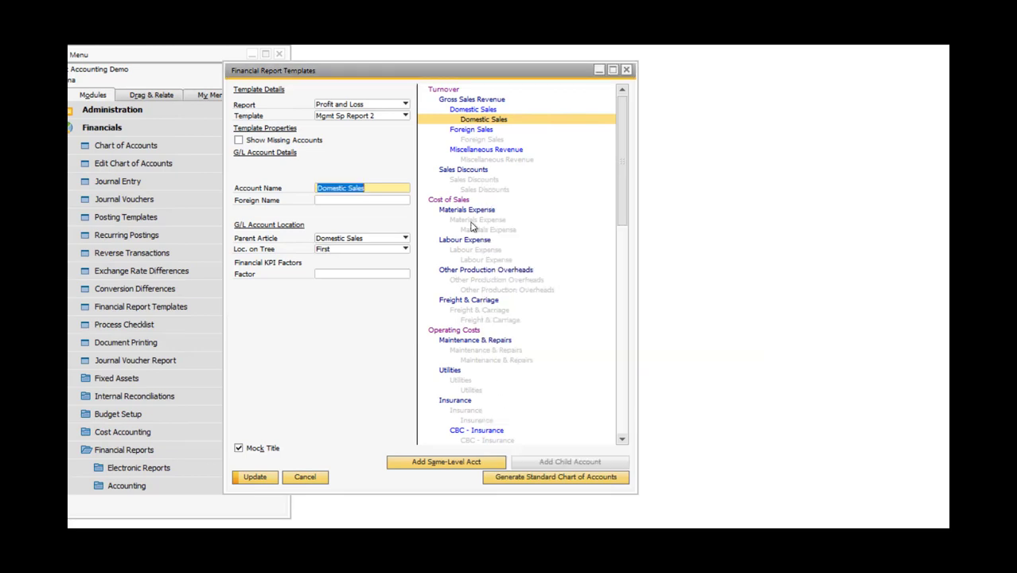
Select accounts 450000, 450010, 450030 and 450040 in the lowest-level Sales Discounts details and close them without deleting any rows.
left_click(476, 192)
double_click(477, 191)
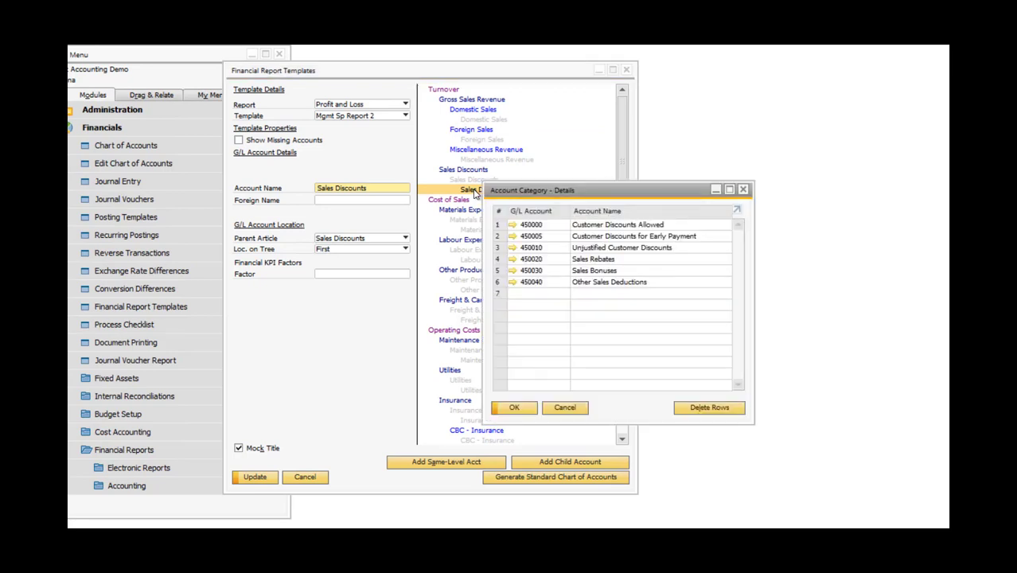
left_click(498, 225)
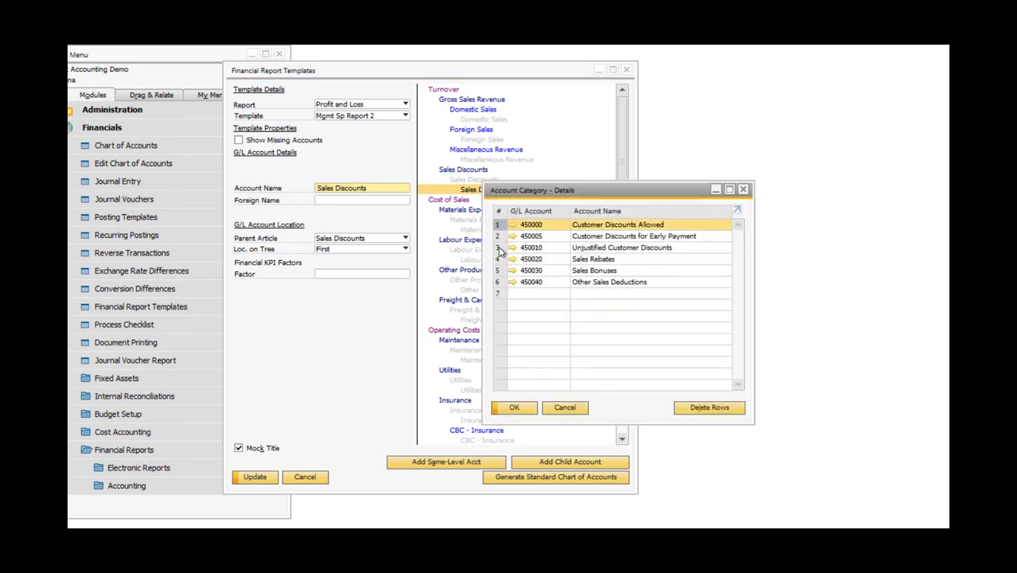
left_click(497, 248, "ctrl")
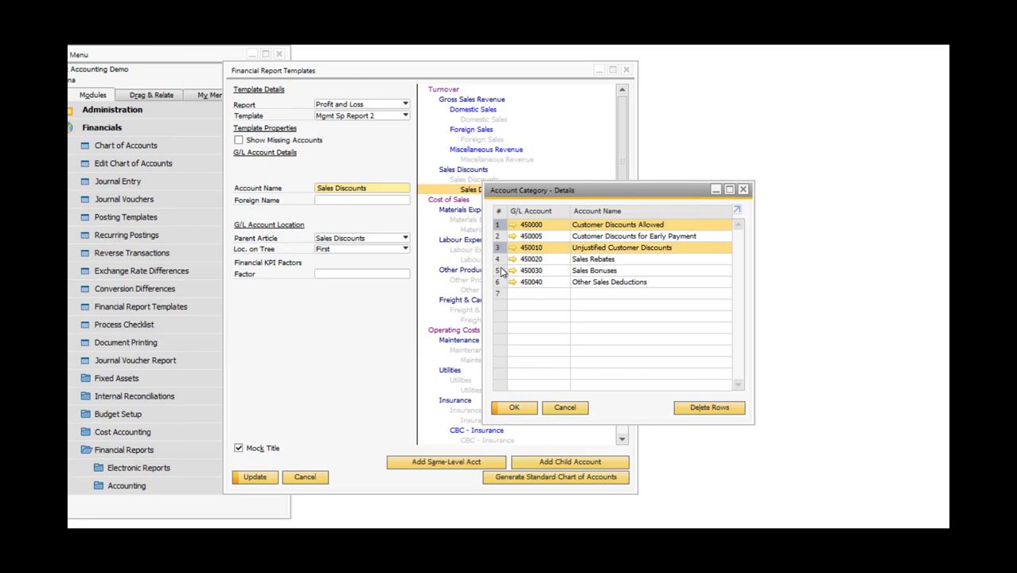
left_click(499, 270, "ctrl")
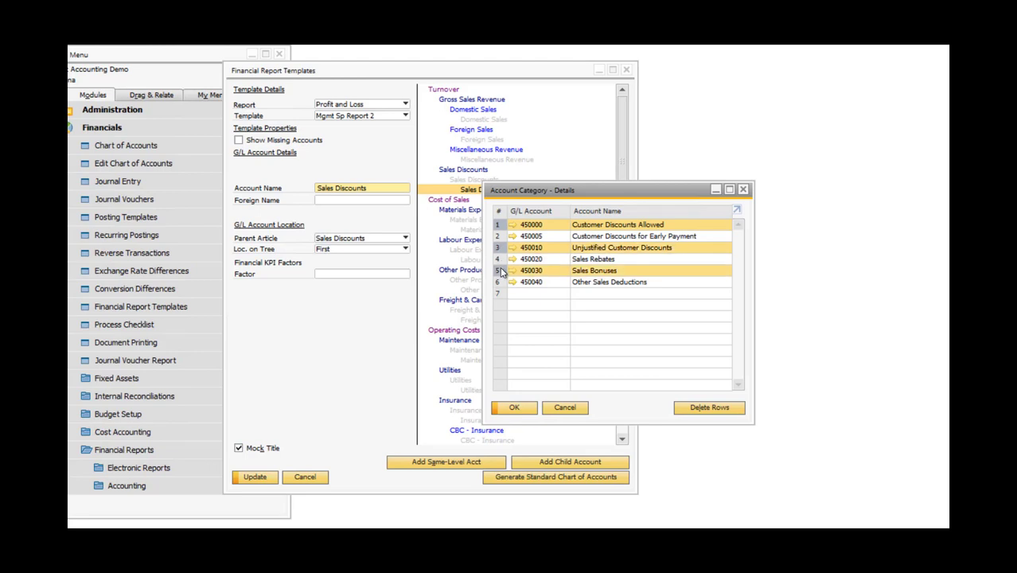
left_click(509, 405)
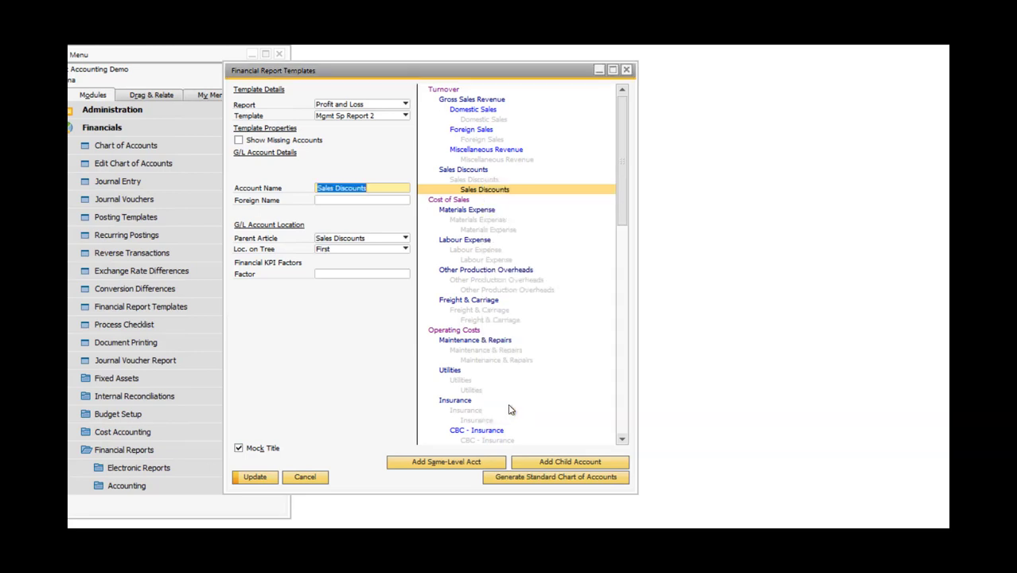
Delete G/L accounts 510020 through 510150 from the lowest-level Labour Expense category, update its details, and save and close the template.
double_click(469, 261)
left_click(498, 259)
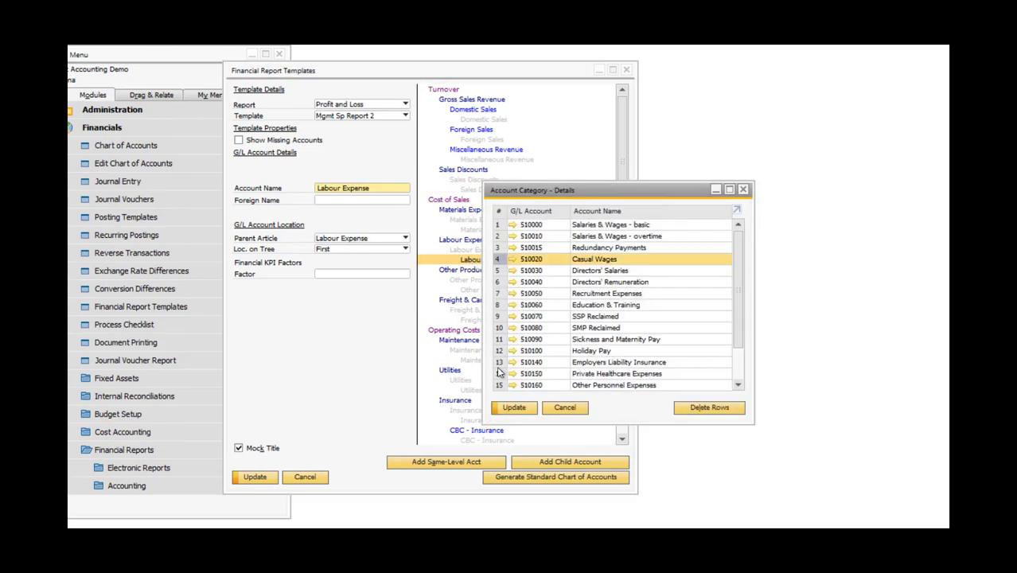
left_click(500, 373, "shift")
left_click(693, 408)
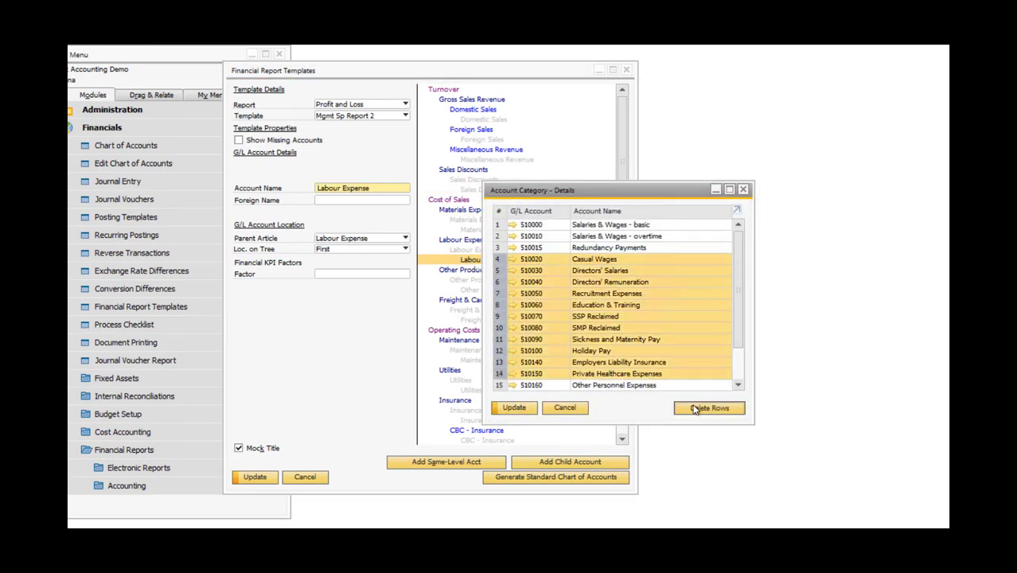
left_click(510, 408)
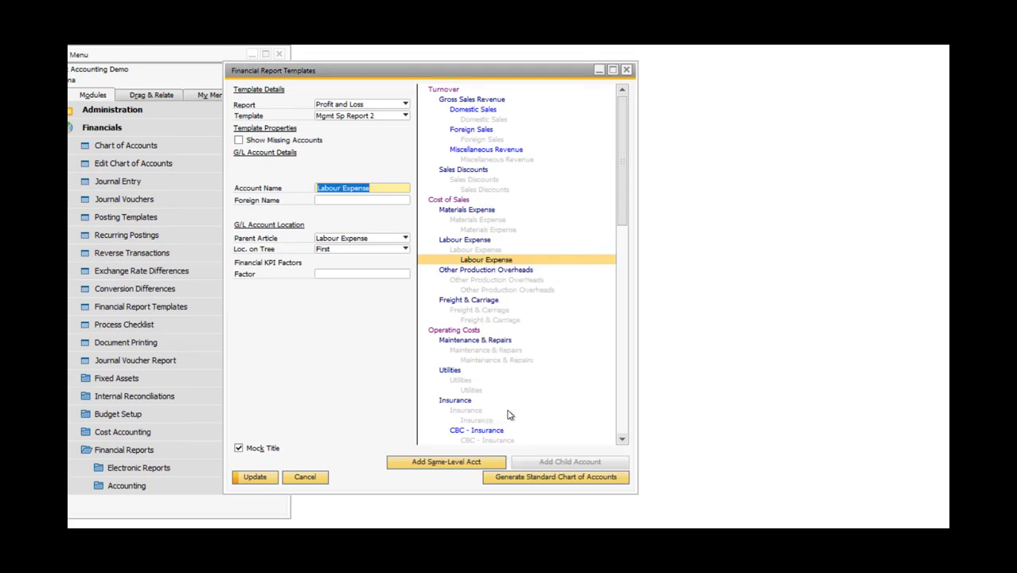
left_click(254, 478)
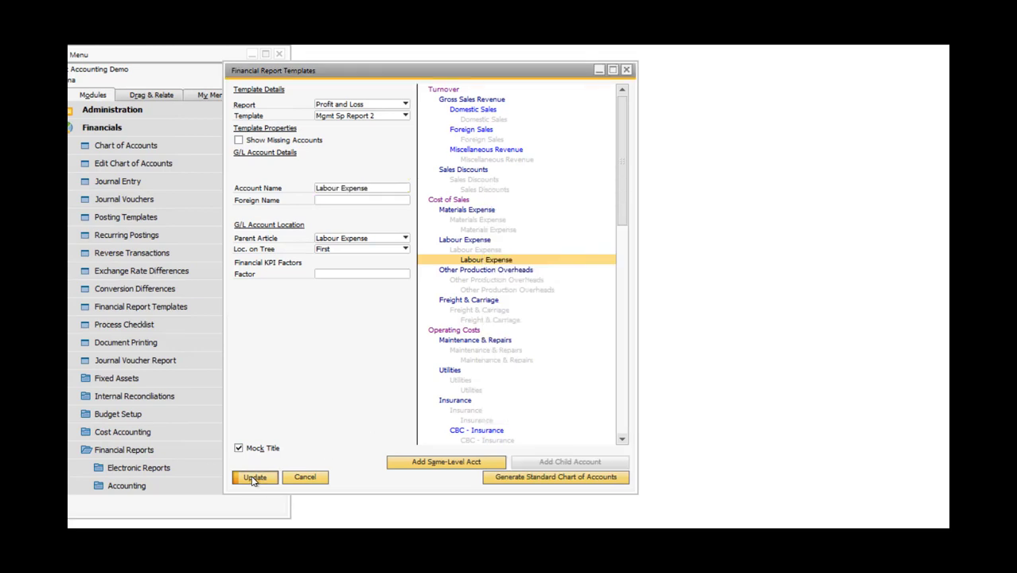
left_click(254, 478)
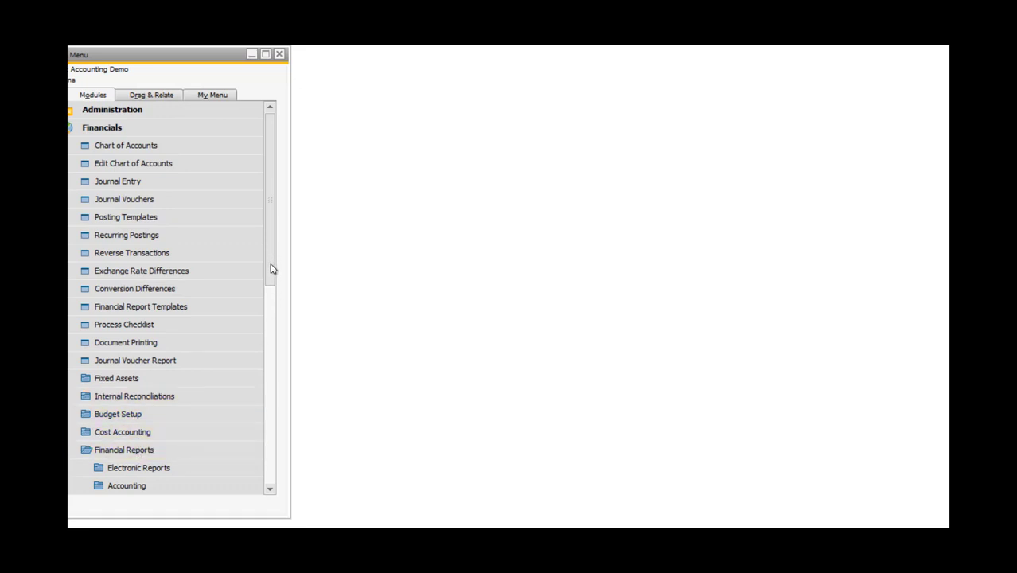
Open the Profit and Loss Statement selection criteria and set the template to Mgmt Sp Report 2.
scroll(270, 312, "down", 2)
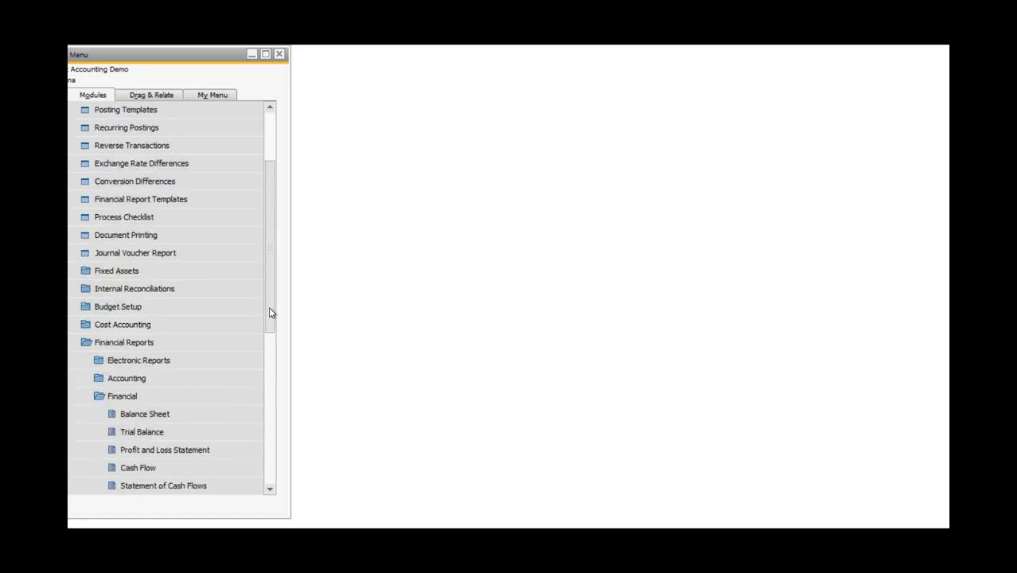
left_click(141, 450)
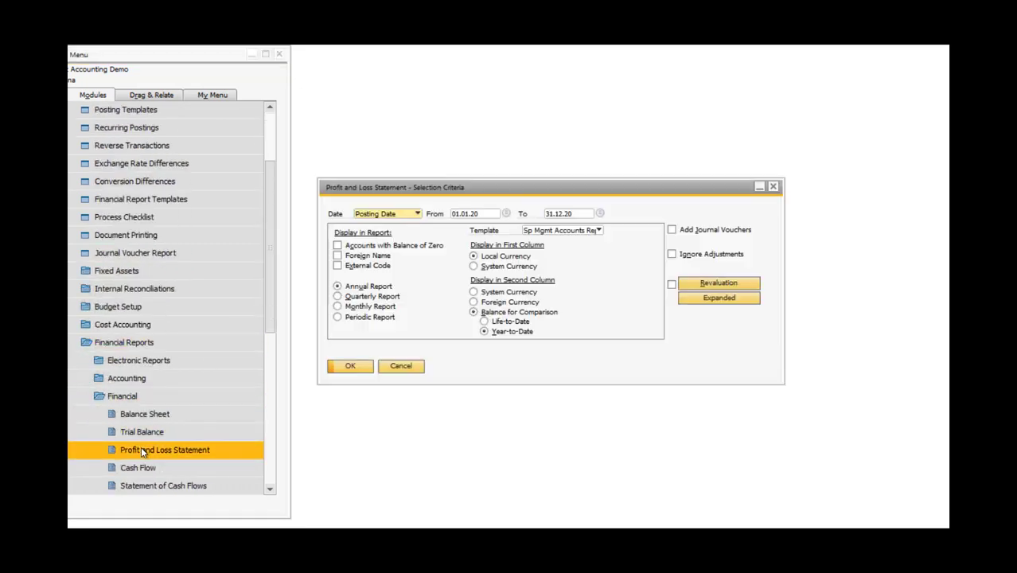
left_click(599, 230)
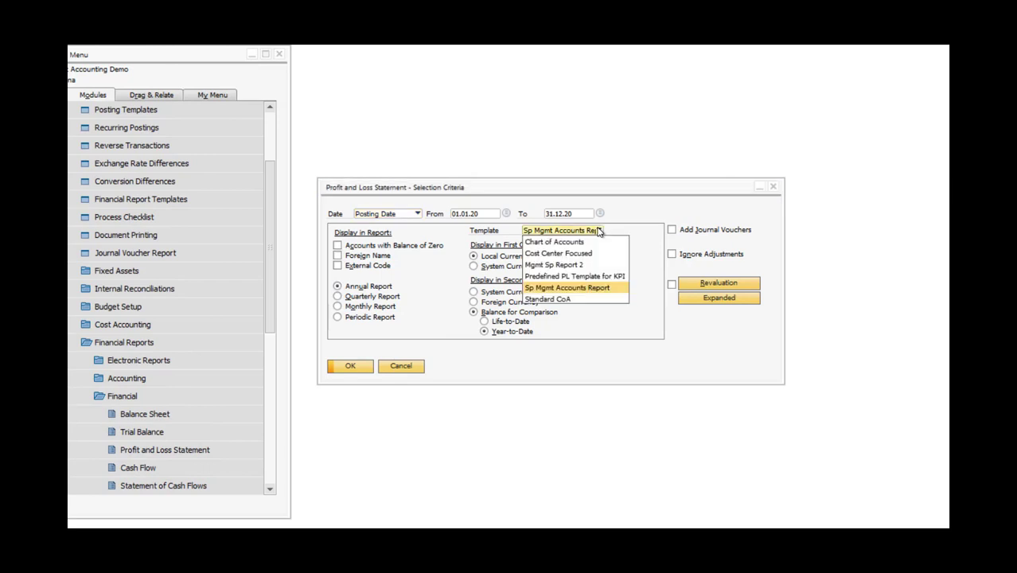
left_click(540, 265)
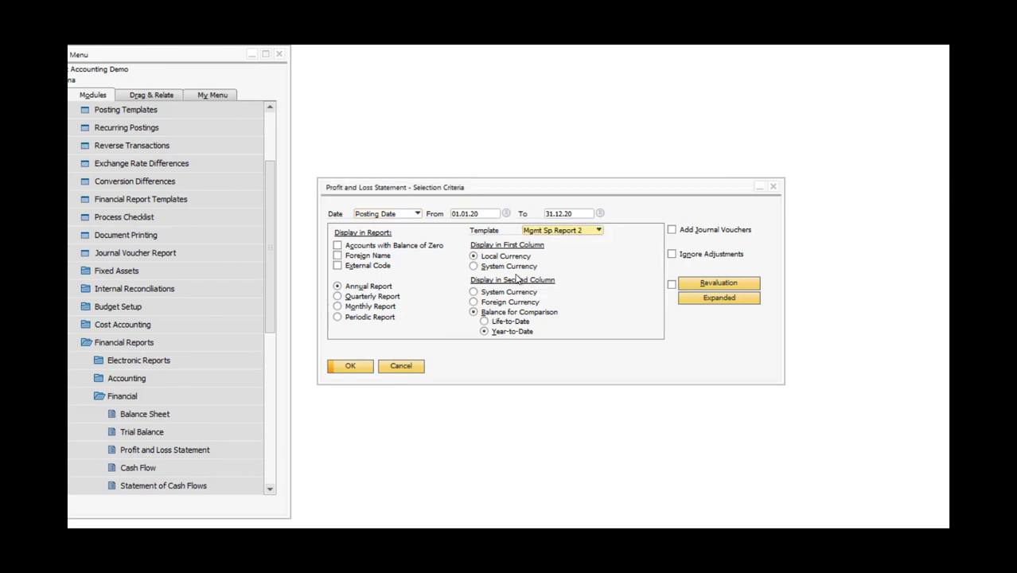